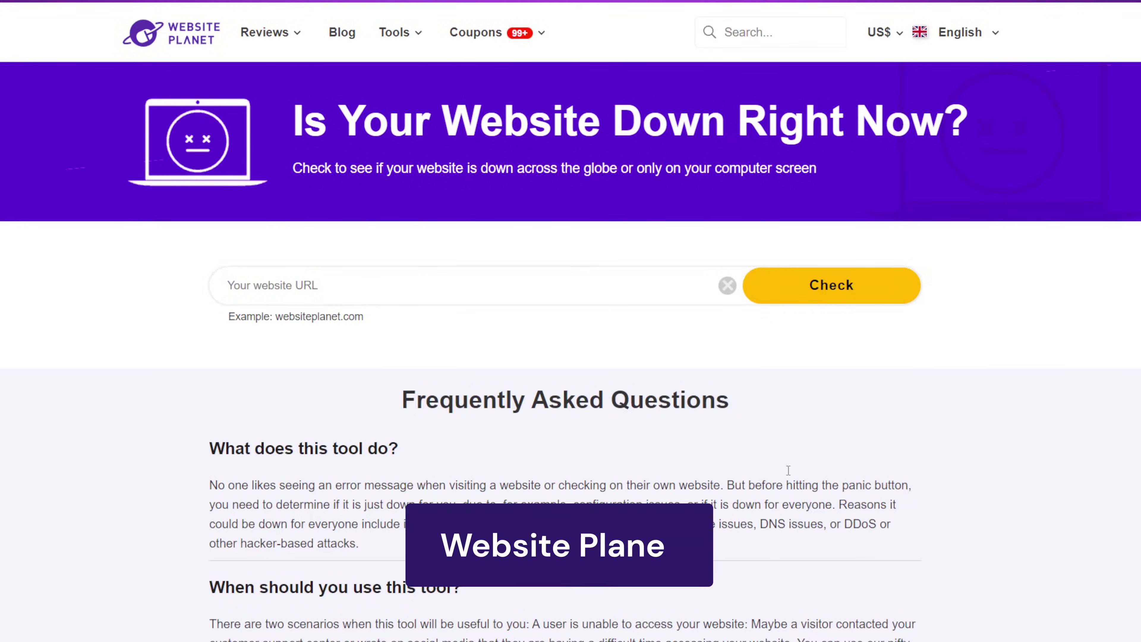
- Check hostinger.com in Website Planet's down checker and scroll to its UP result with 841ms response
click(441, 278)
text(hostinger.com)
click(796, 297)
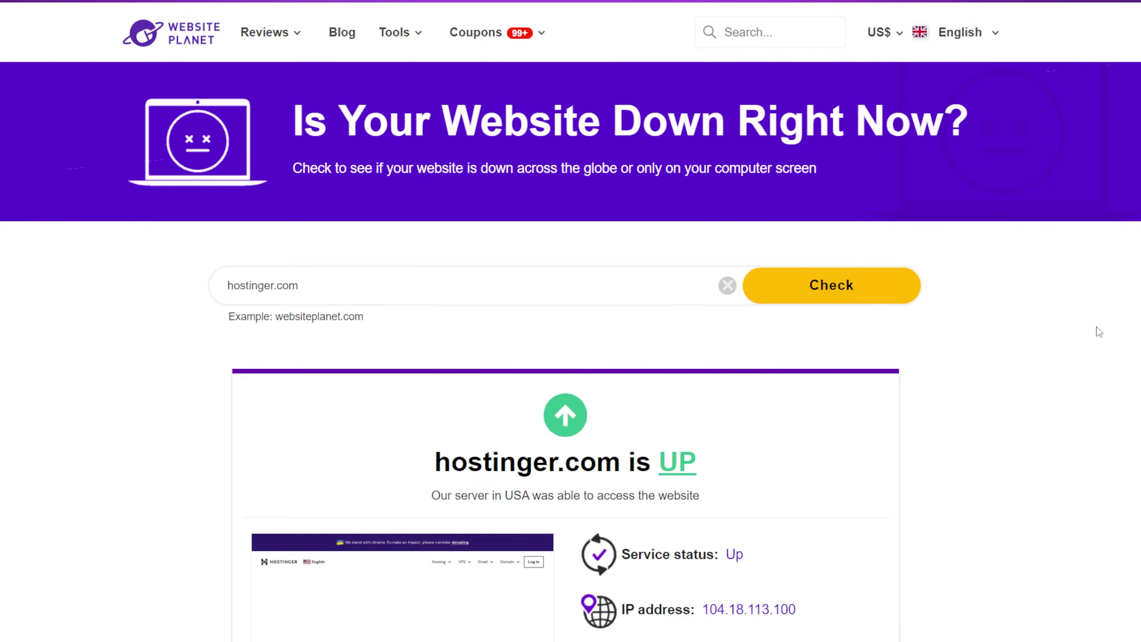
scroll(1136, 365, down, 5)
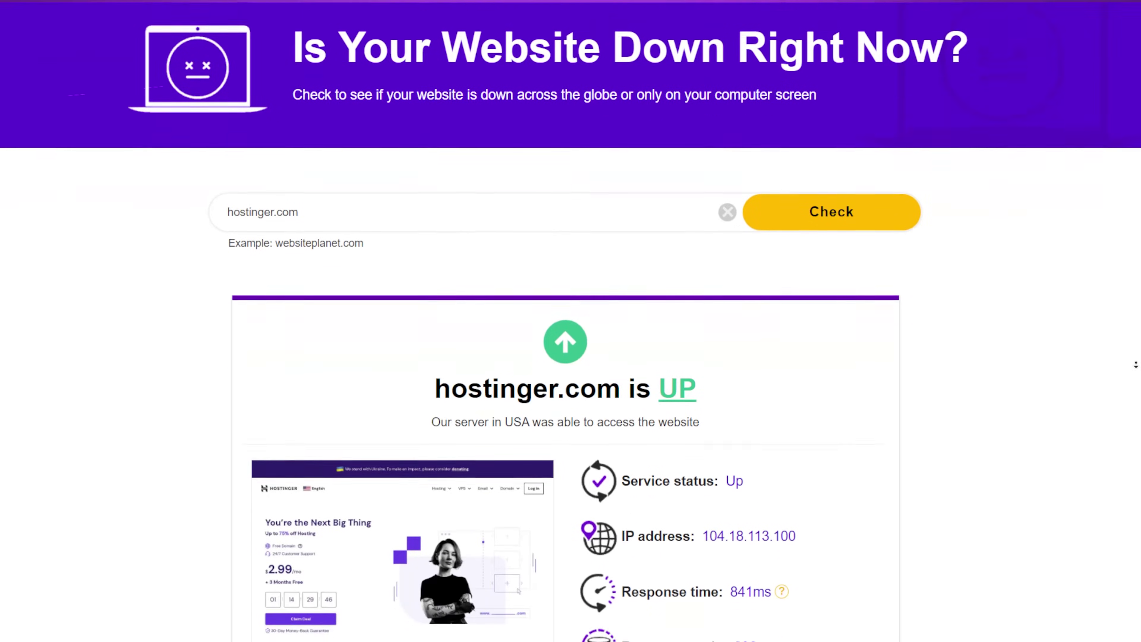
scroll(1136, 364, down, 1)
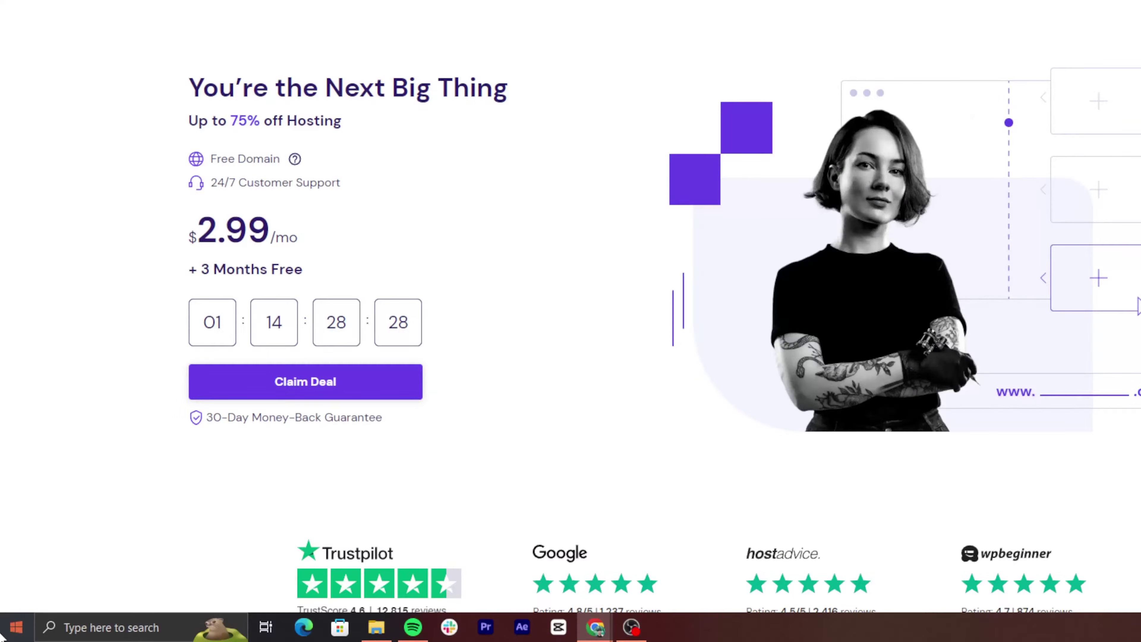
- Search the taskbar for 'command prompt' and run it as administrator
click(2, 636)
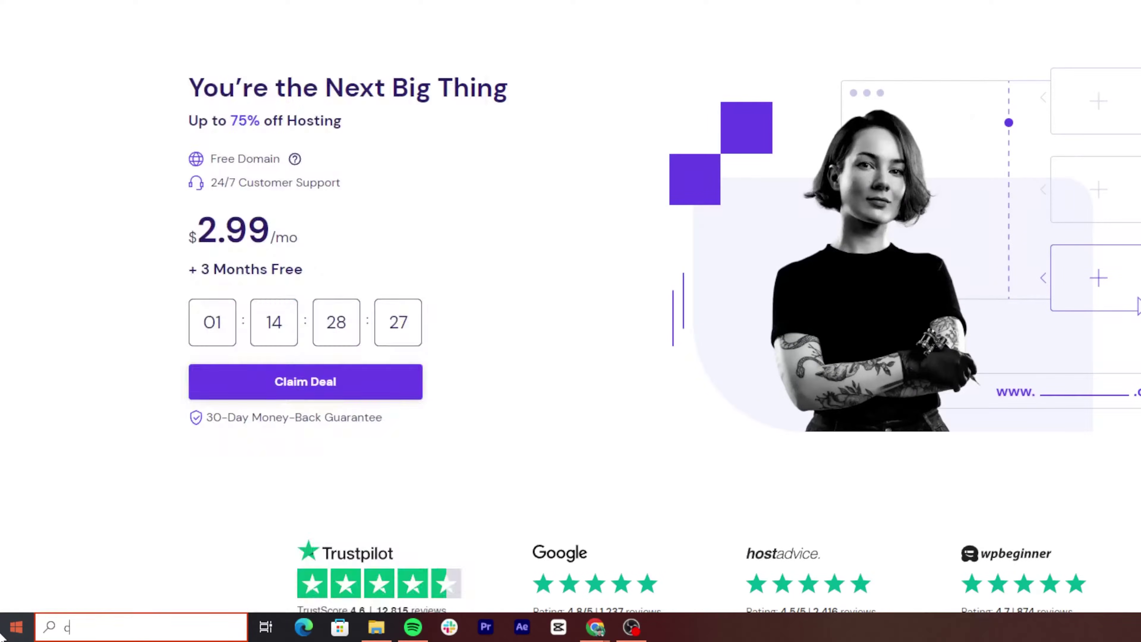
text(command prompt)
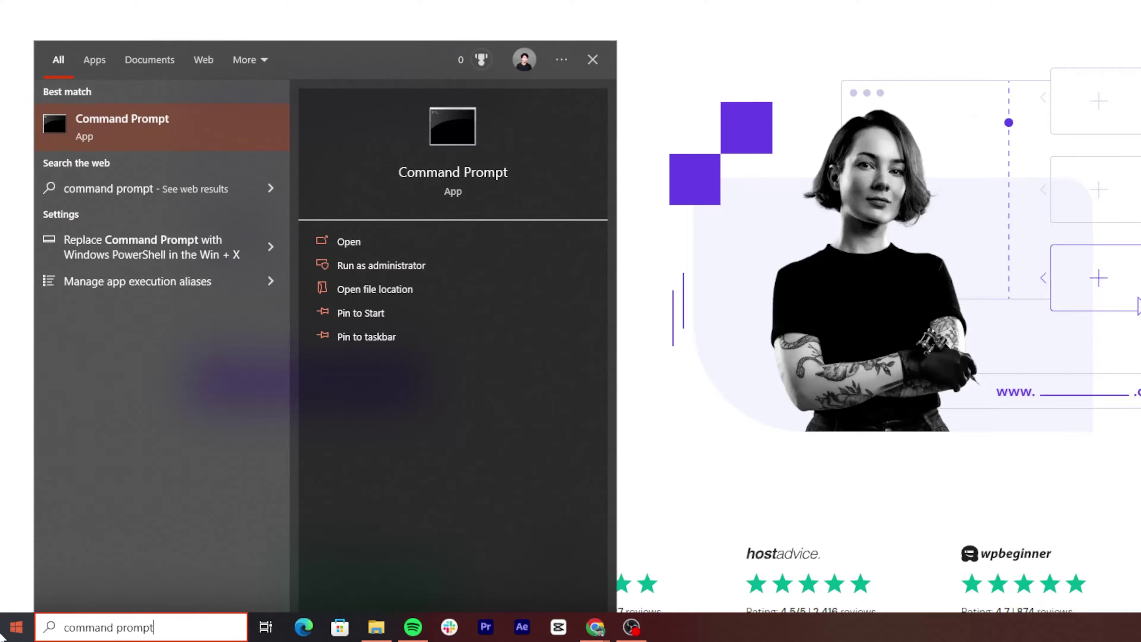
click(425, 266)
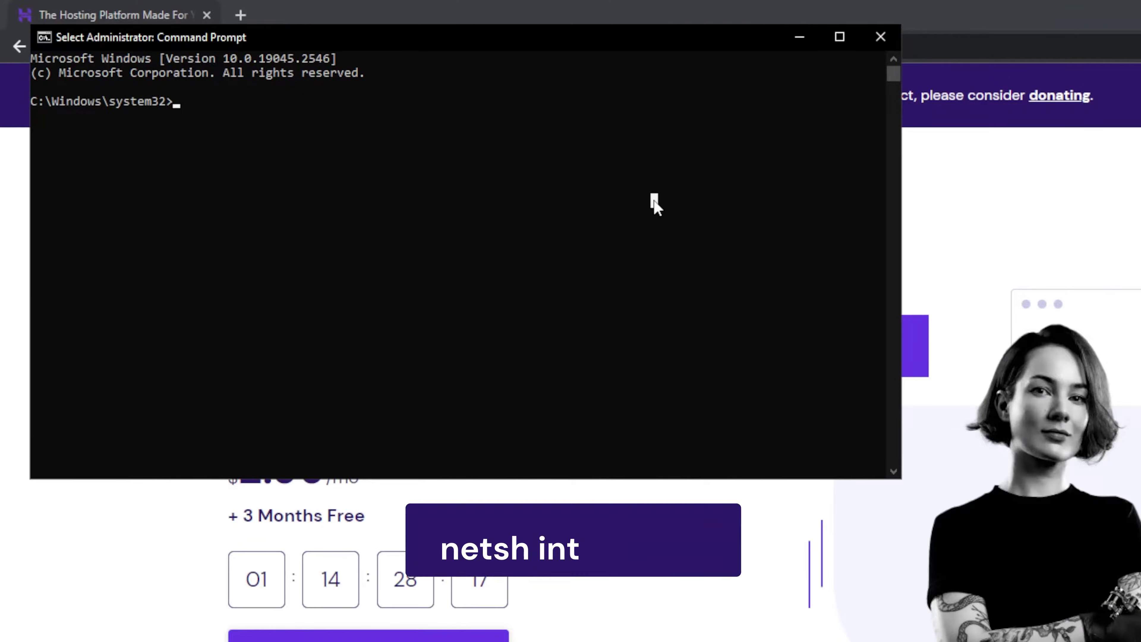
- Run 'netsh int ip reset' and then 'netsh winsock reset' in the elevated Command Prompt
text(netsh int ip reset)
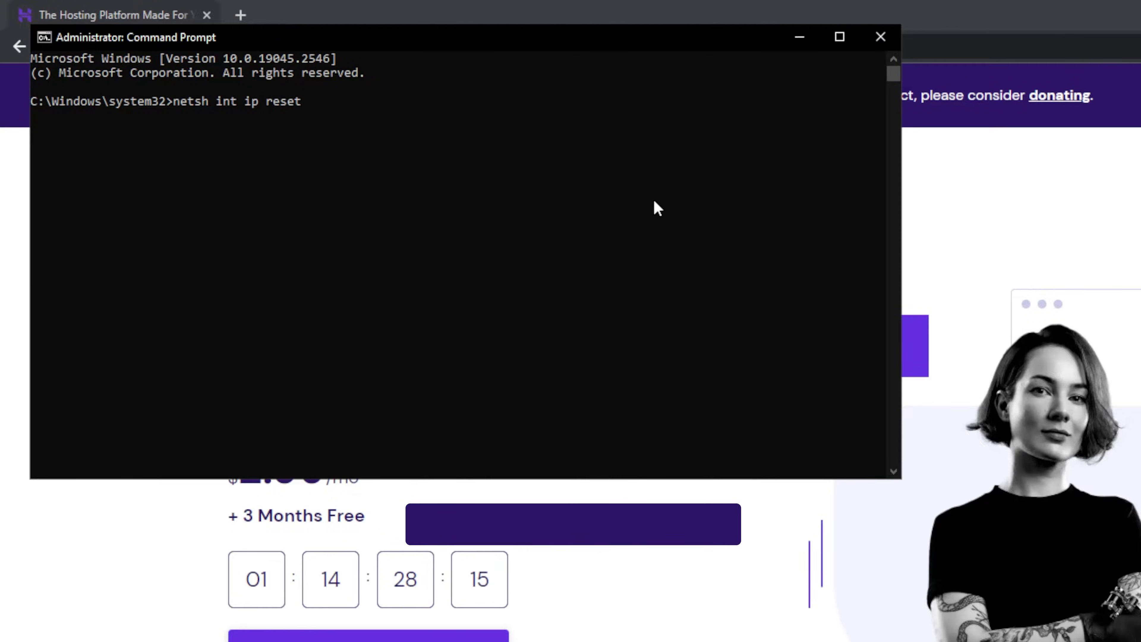
key(Return)
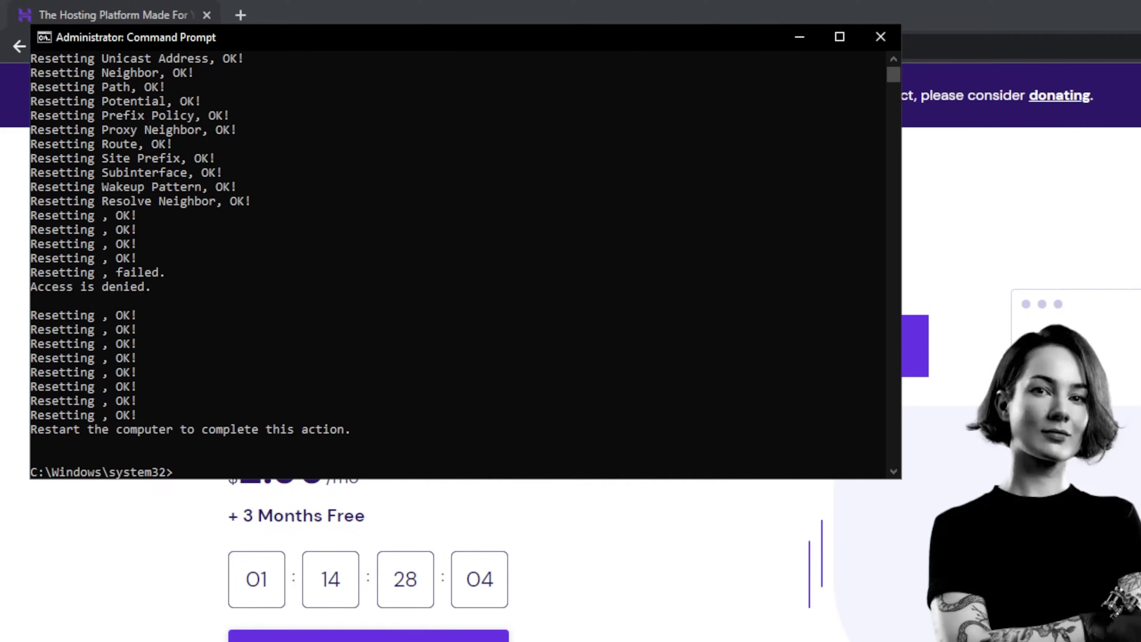
click(241, 475)
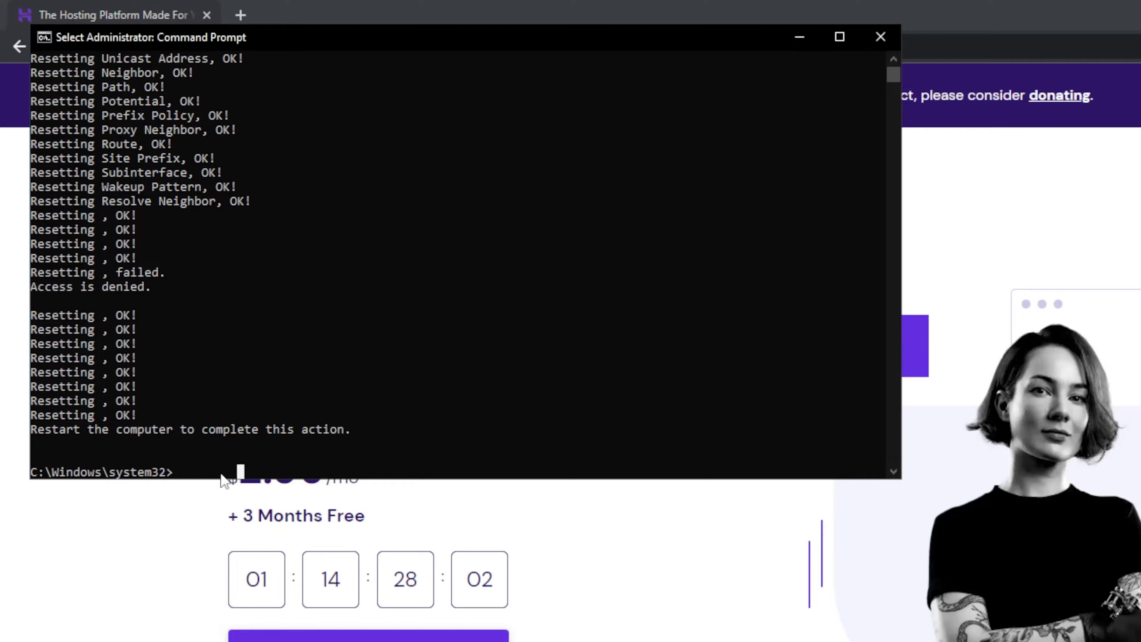
text(netsh winsock reset)
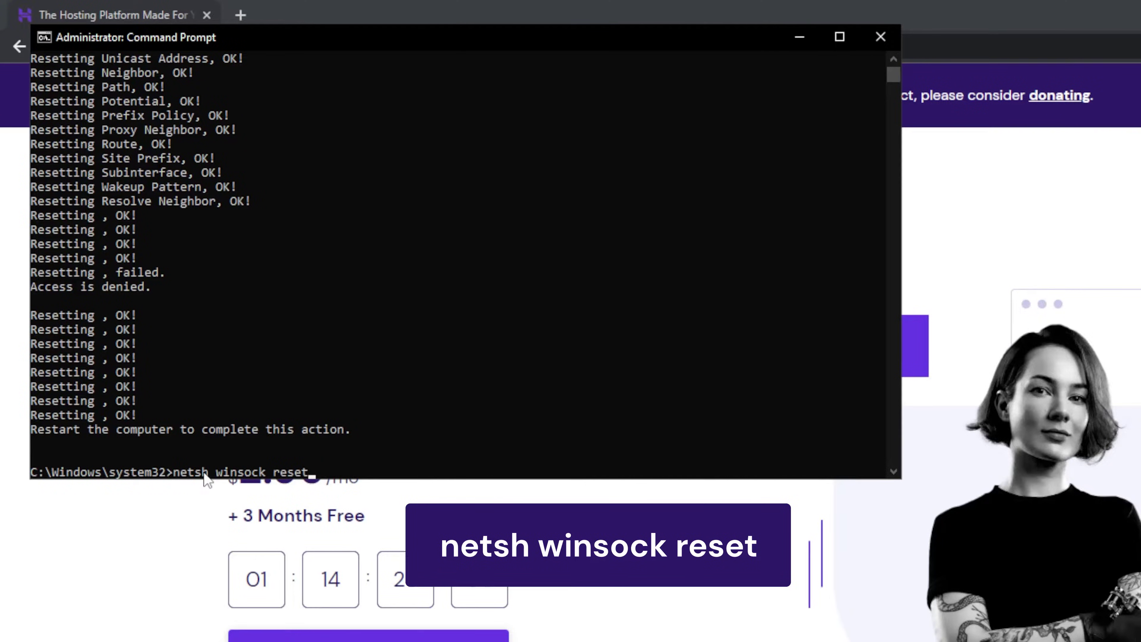
key(Return)
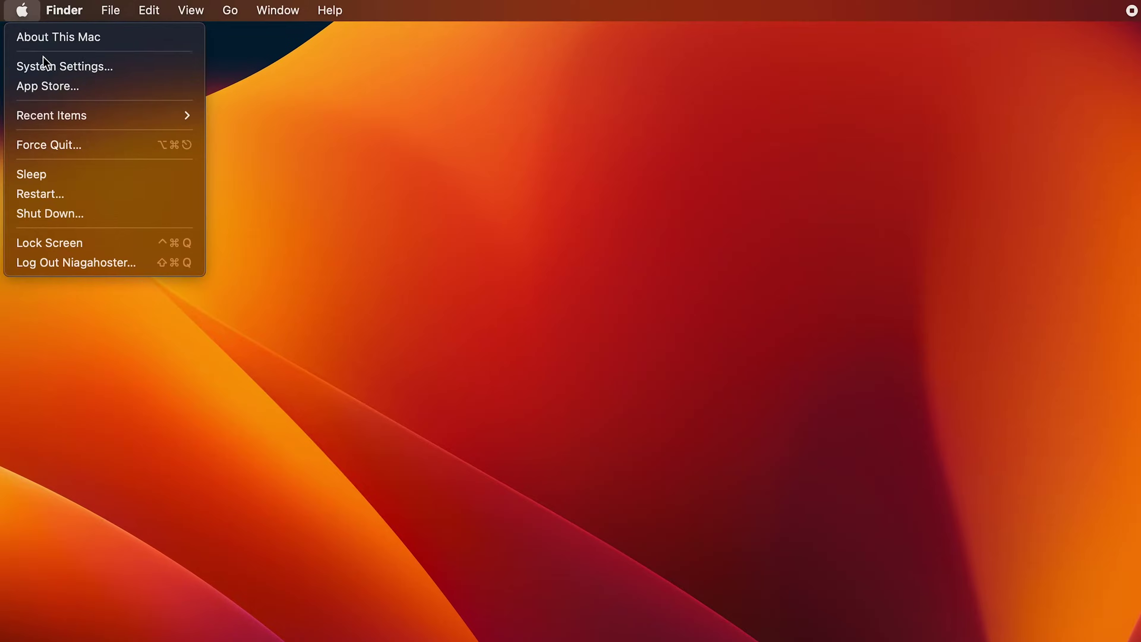
- Renew the DHCP lease in the HUAWEI-pBU4 Wi-Fi network's TCP/IP details in System Settings
click(48, 70)
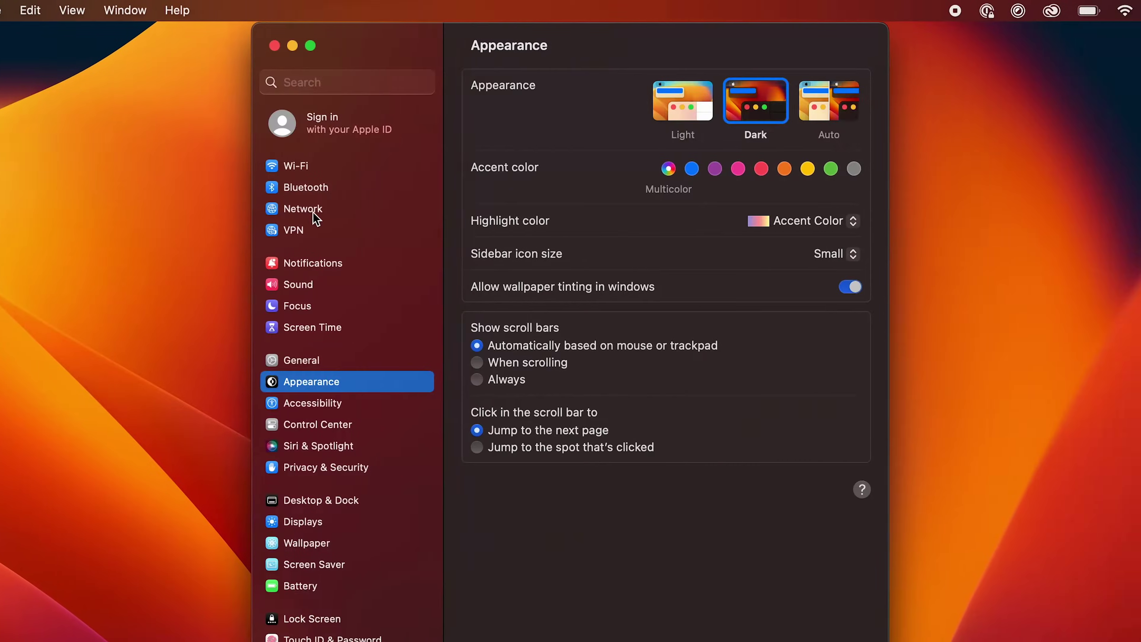
click(320, 210)
click(589, 101)
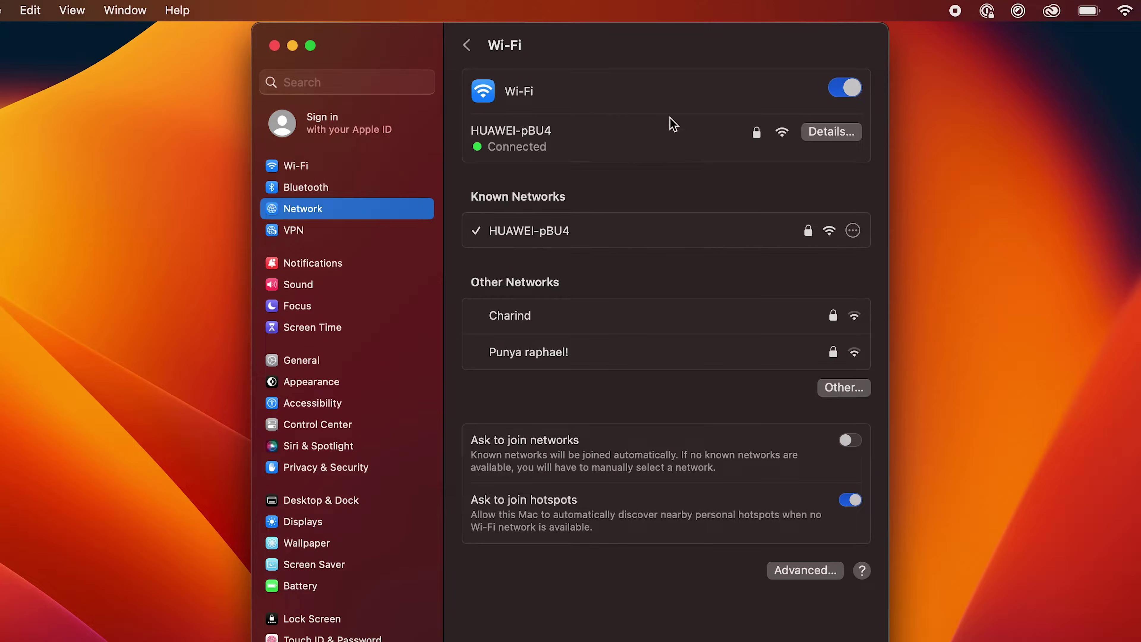
click(831, 133)
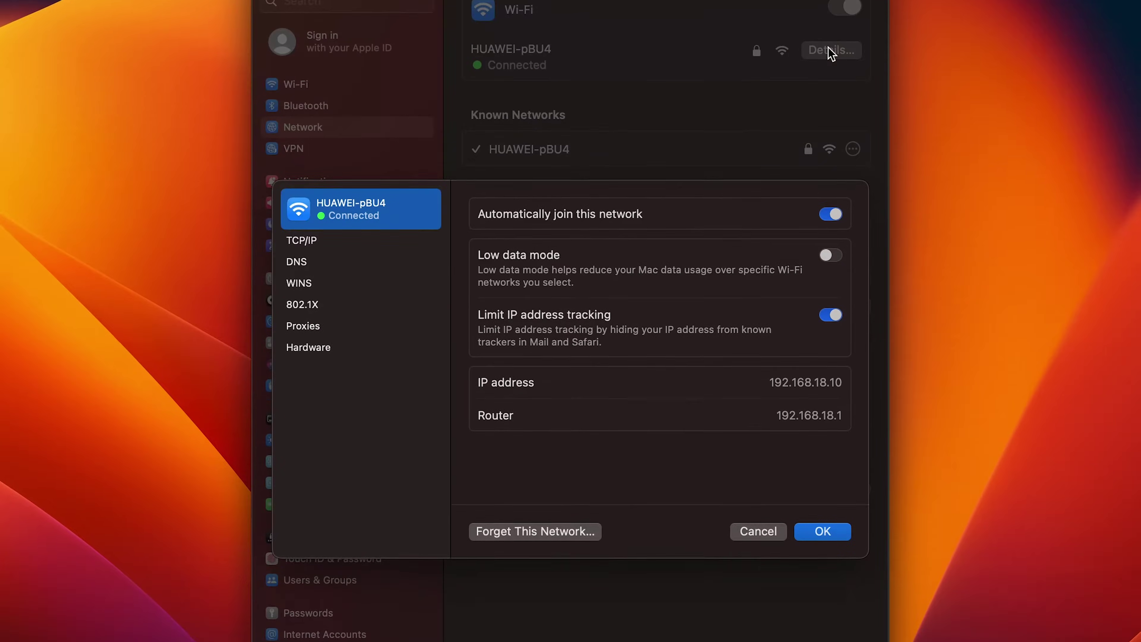
click(406, 198)
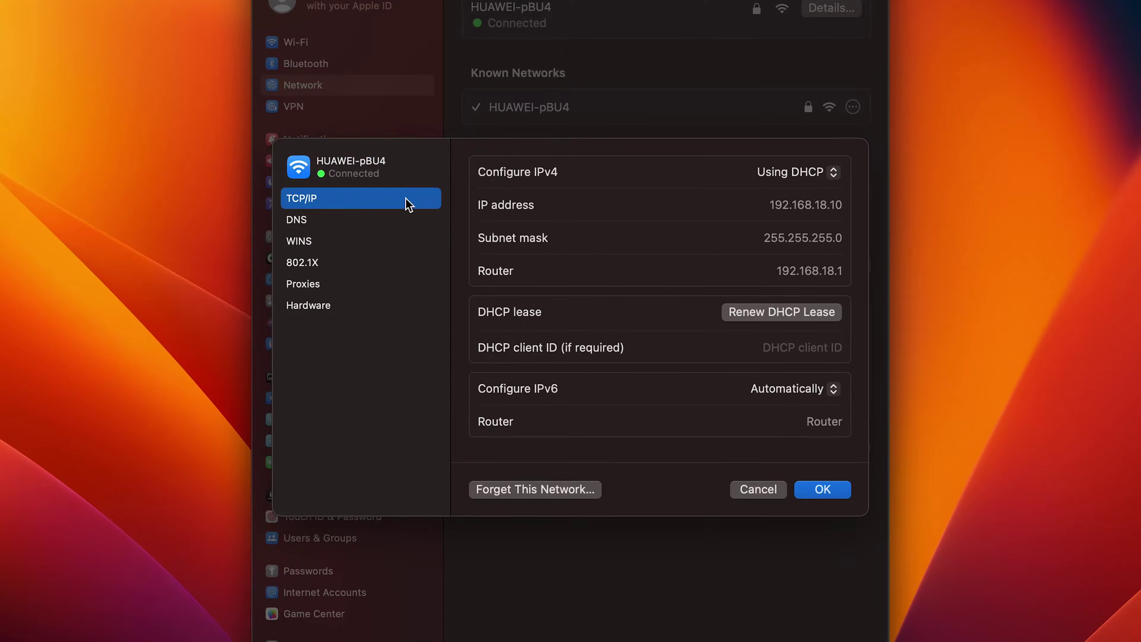
click(759, 309)
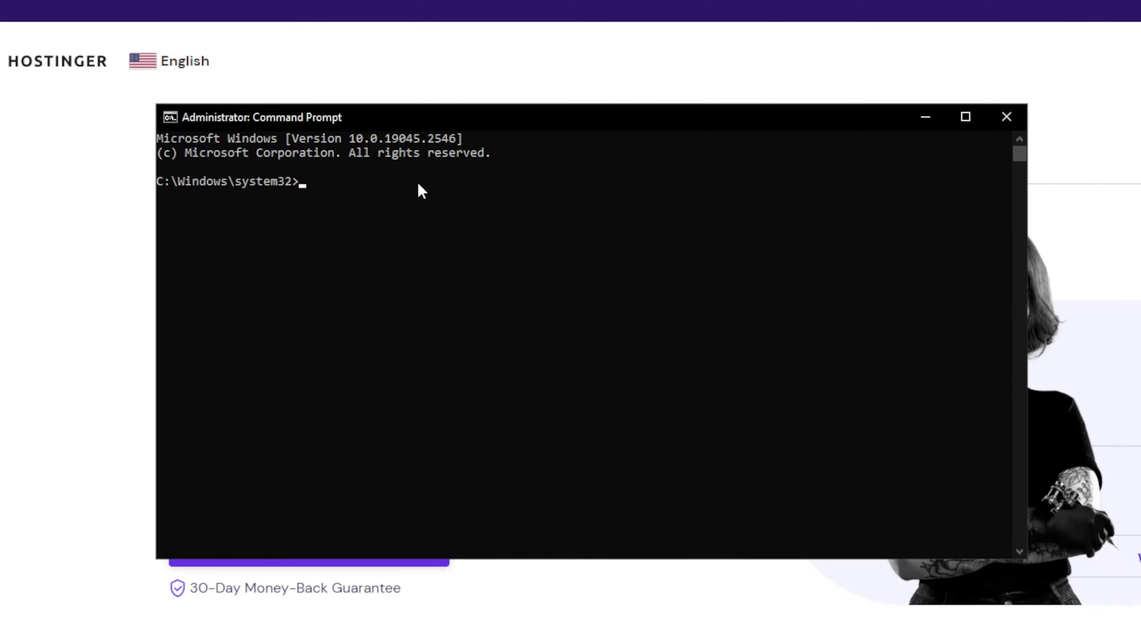
- Run 'ipconfig /flushdns' to clear the DNS resolver cache
text(ipconfig /flushdns)
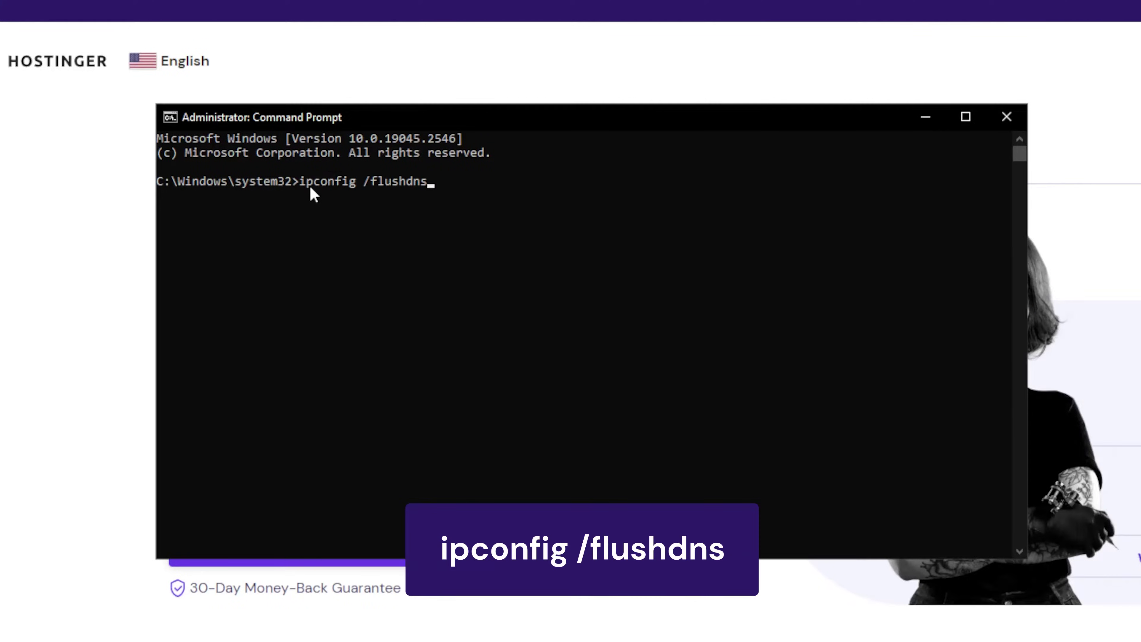
key(Return)
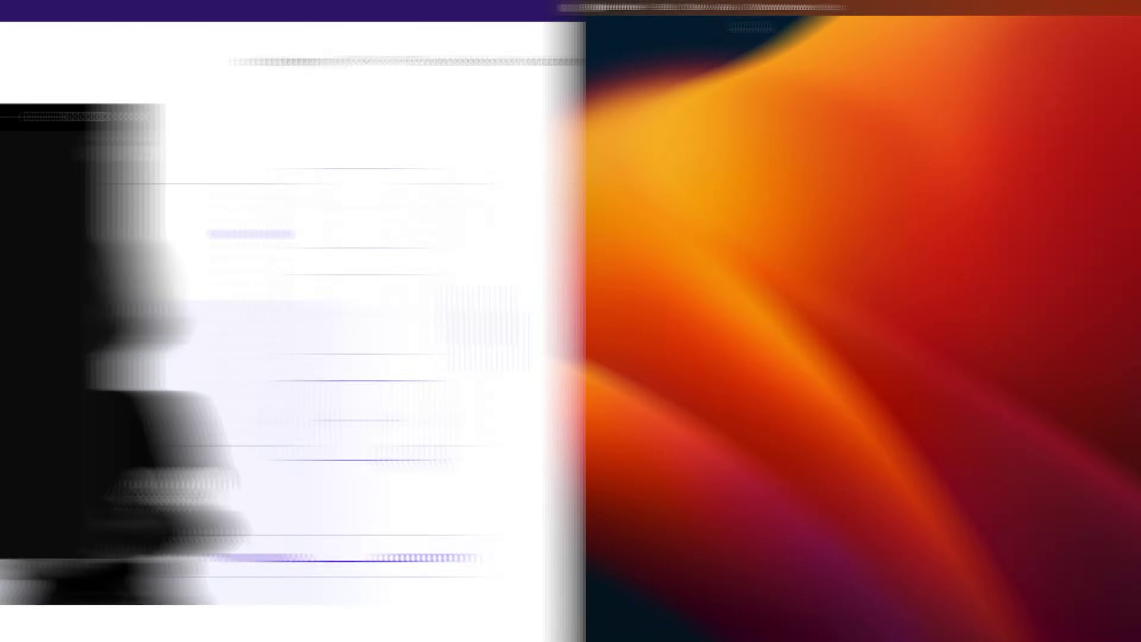
- Launch Terminal from Finder's Applications > Utilities folder
click(174, 8)
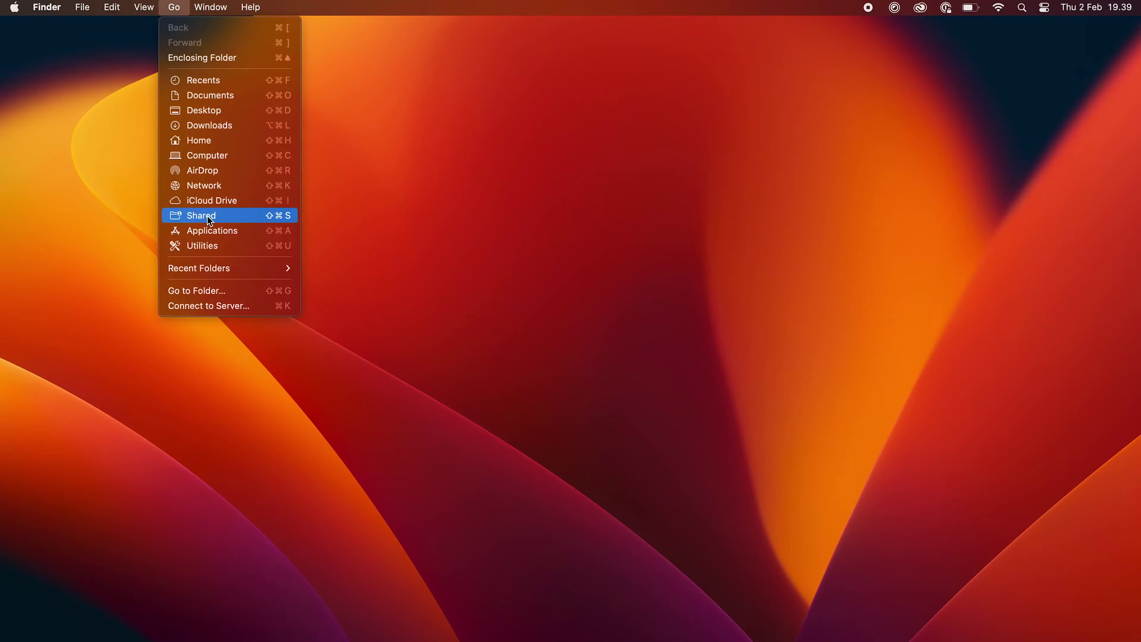
click(257, 231)
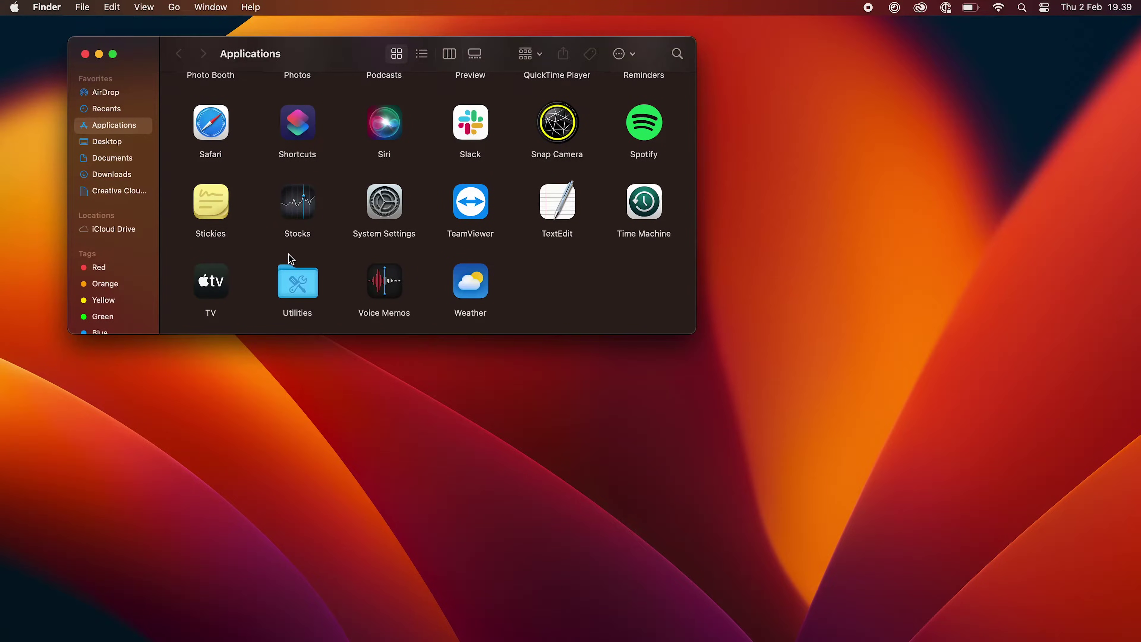
double_click(288, 270)
double_click(376, 286)
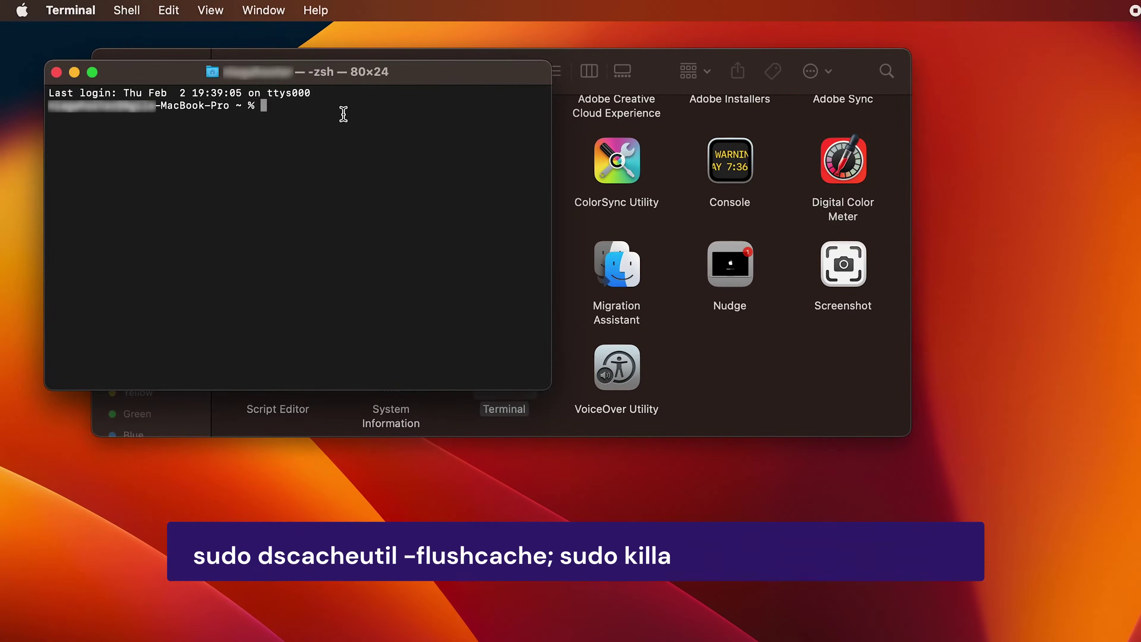
- Run 'sudo dscacheutil -flushcache; sudo killall -HUP mDNSResponder' and enter the administrator password
text(sudo dscacheutil -flushcache; sudo killall -HUP mDNSResponder)
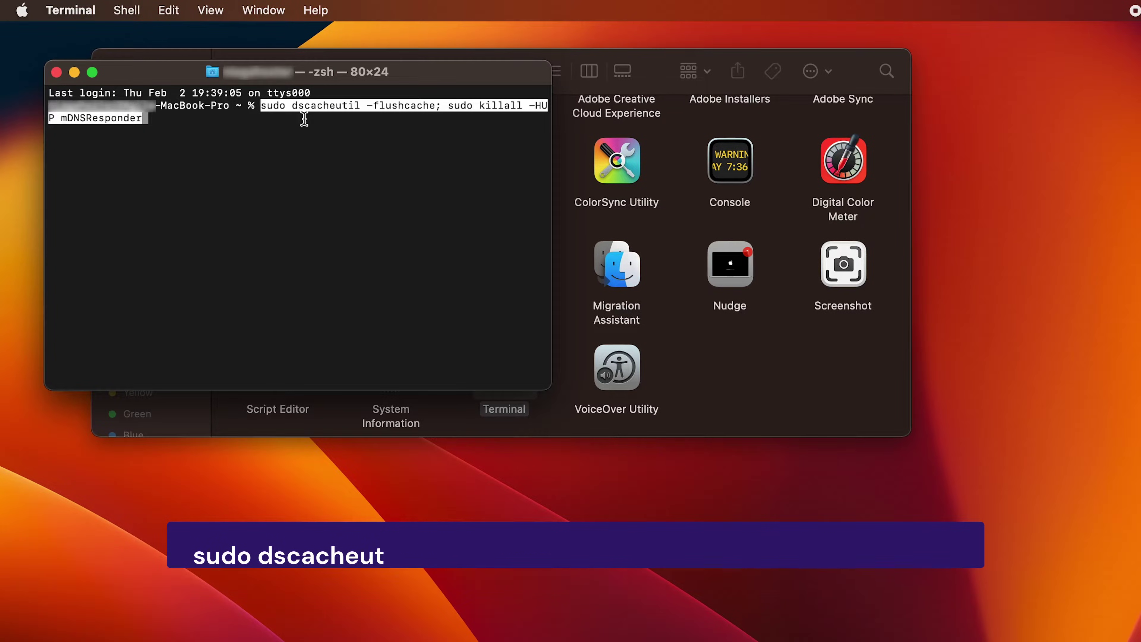
key(Return)
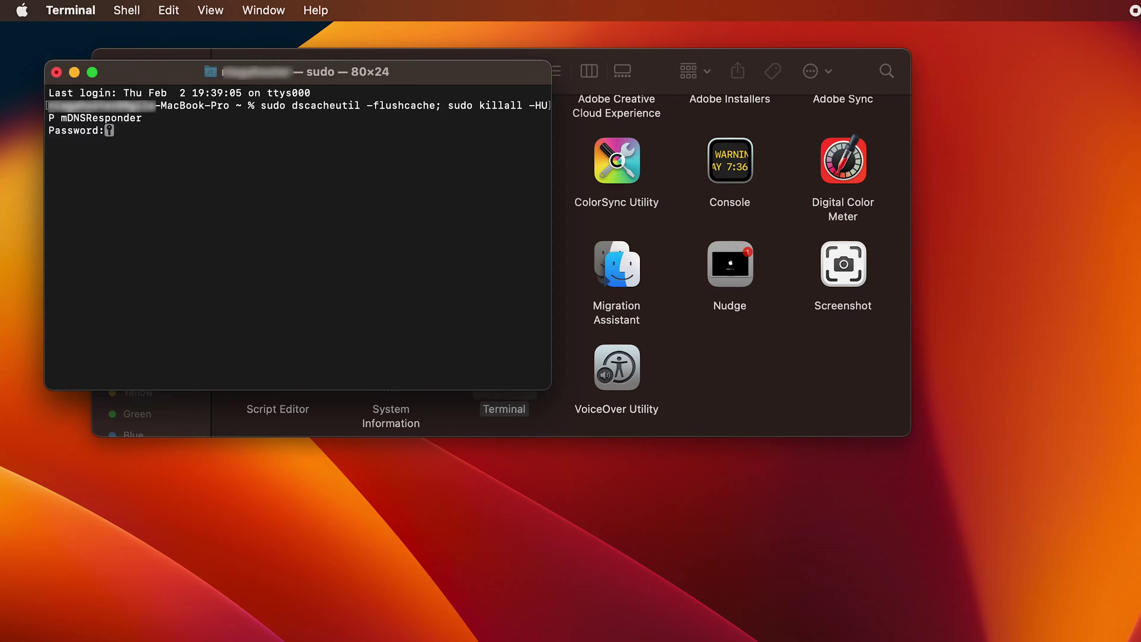
key(Return)
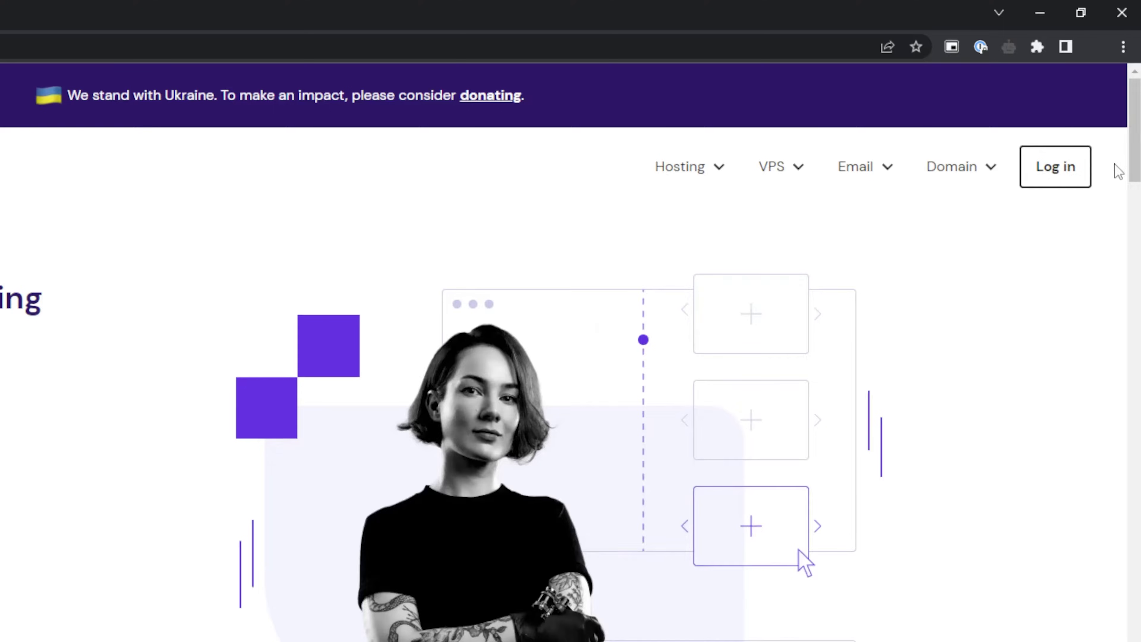
- In Chrome's Clear browsing data, set Time range to All time with history, cookies and cached files ticked
click(1135, 50)
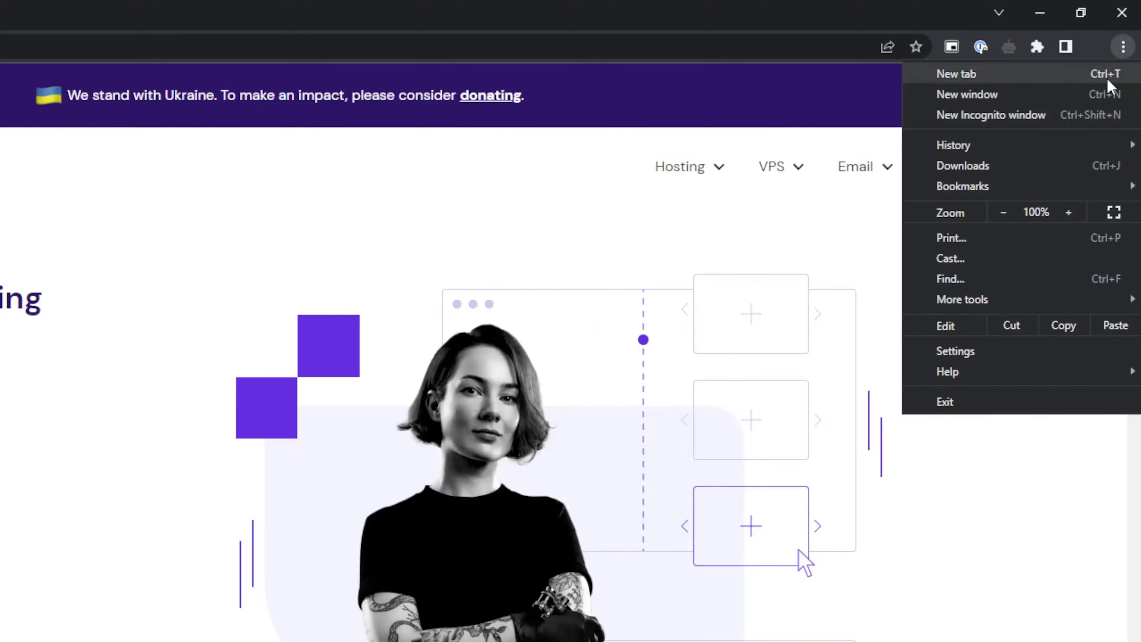
click(966, 352)
click(169, 215)
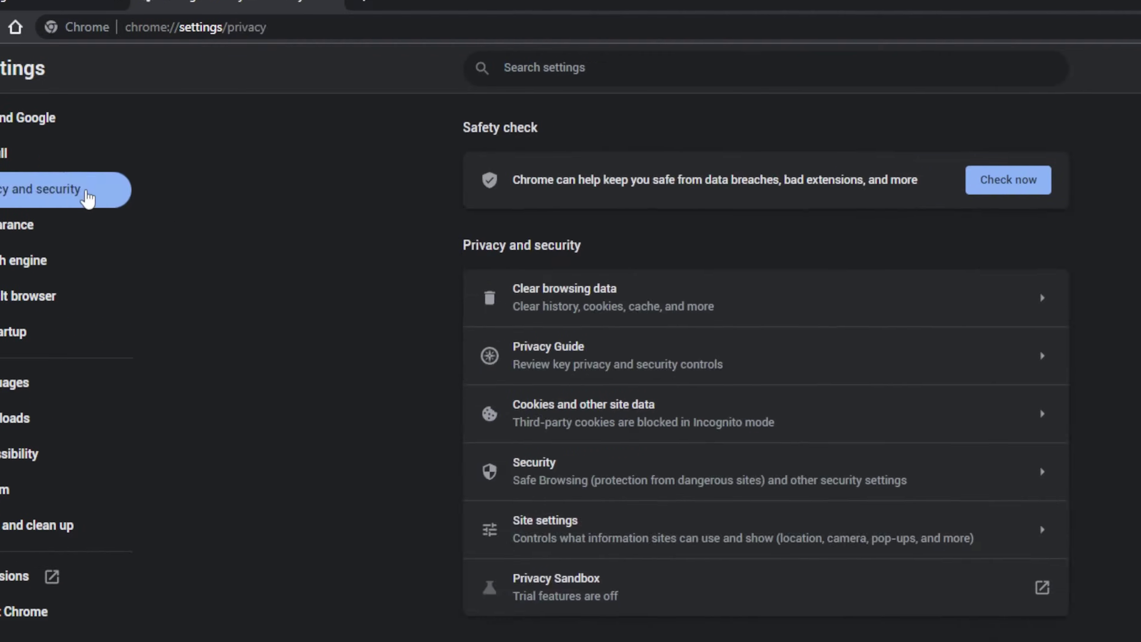
click(432, 247)
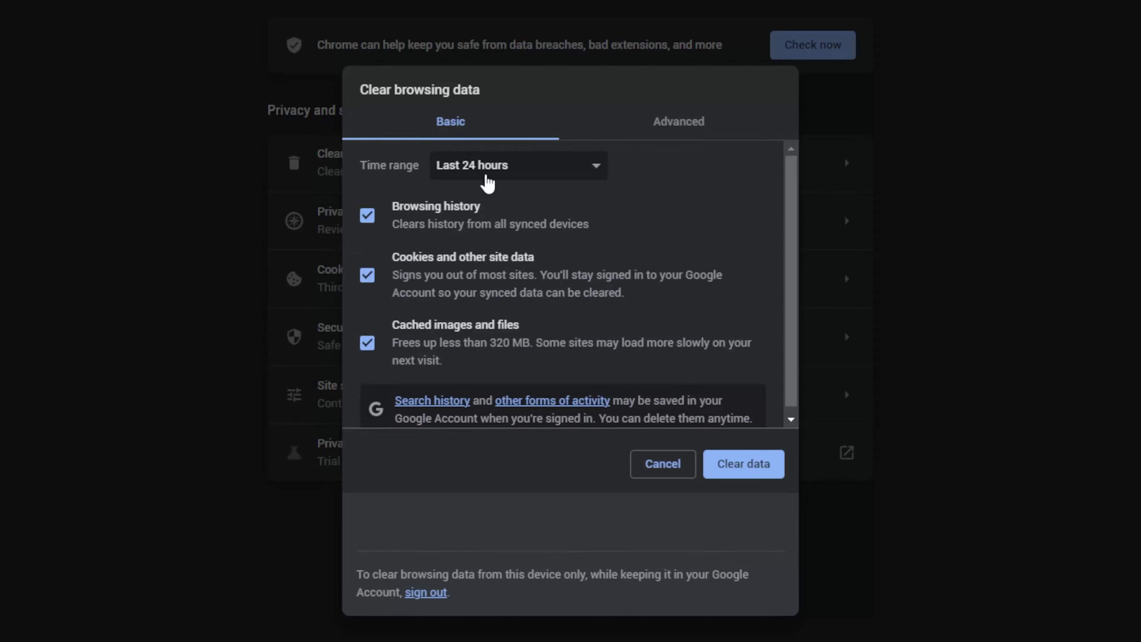
click(490, 180)
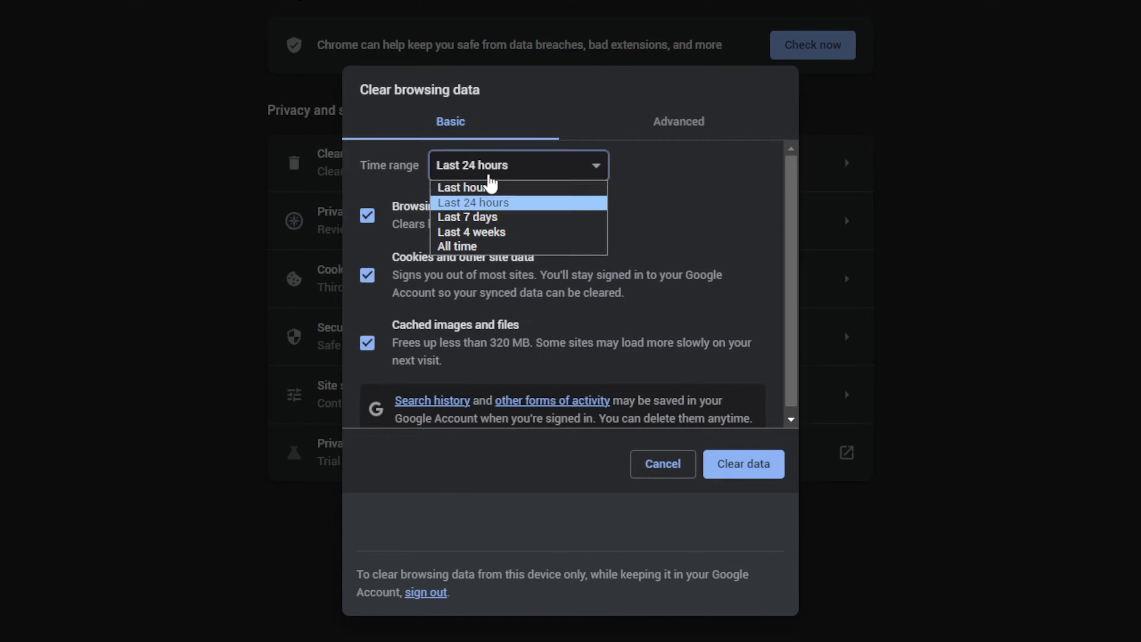
click(472, 246)
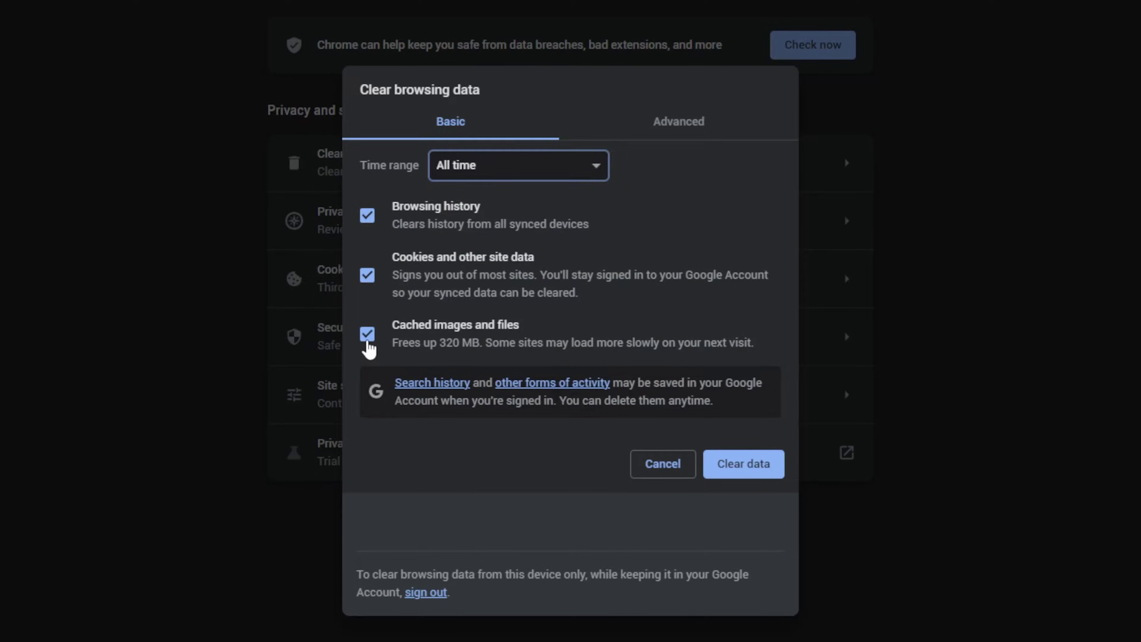
click(367, 336)
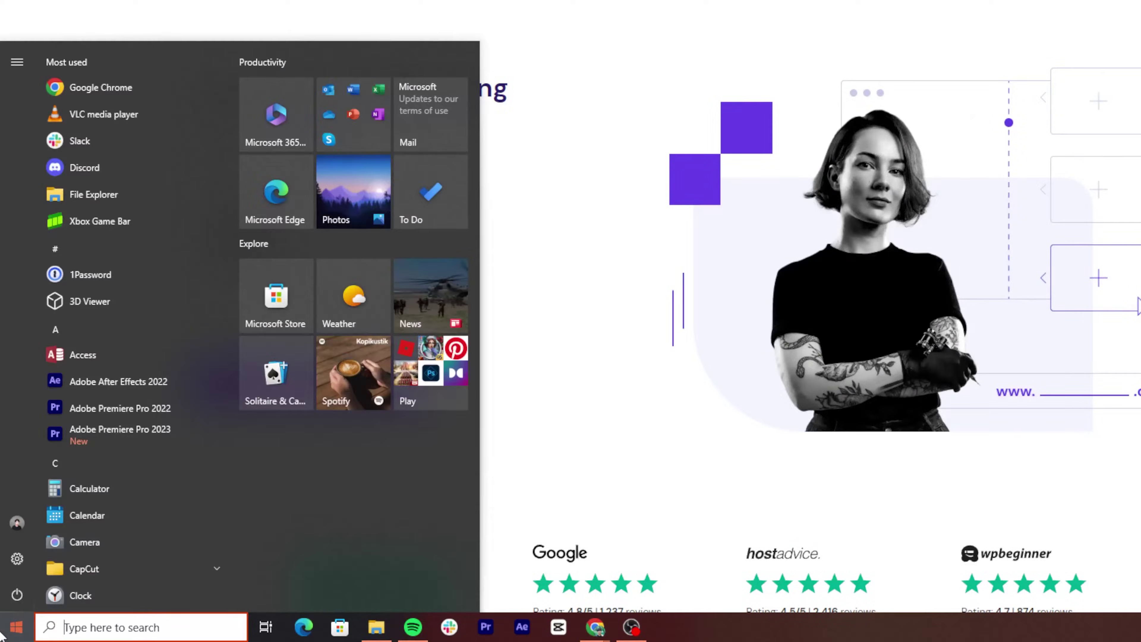
- Open Control Panel's Internet Options LAN settings and untick the LAN proxy server option
text(control)
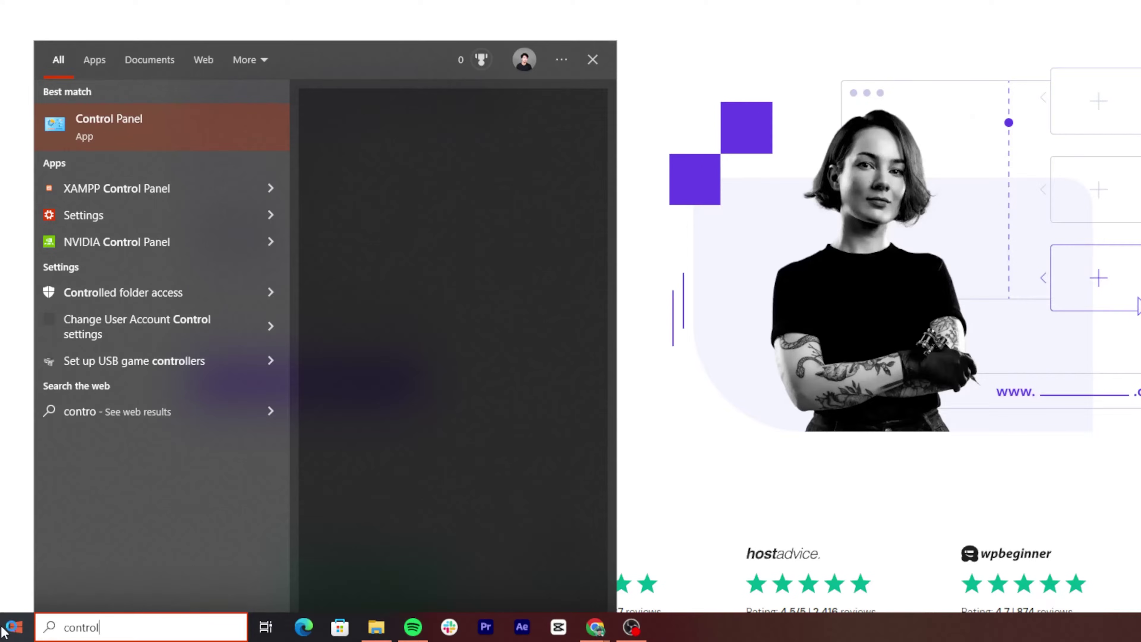
click(227, 131)
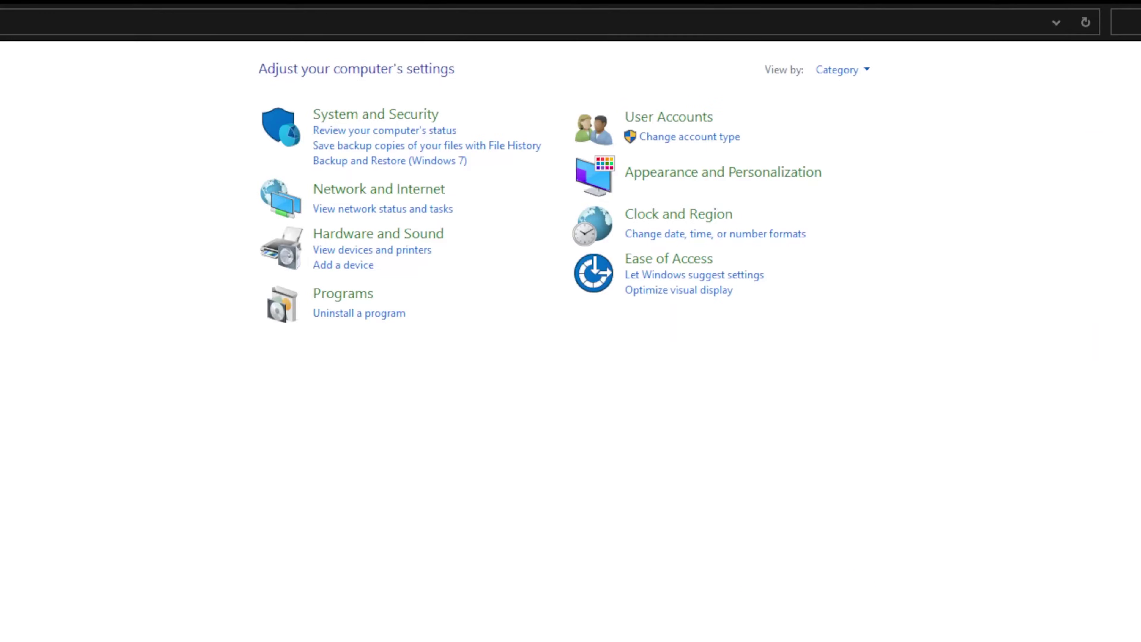
click(318, 192)
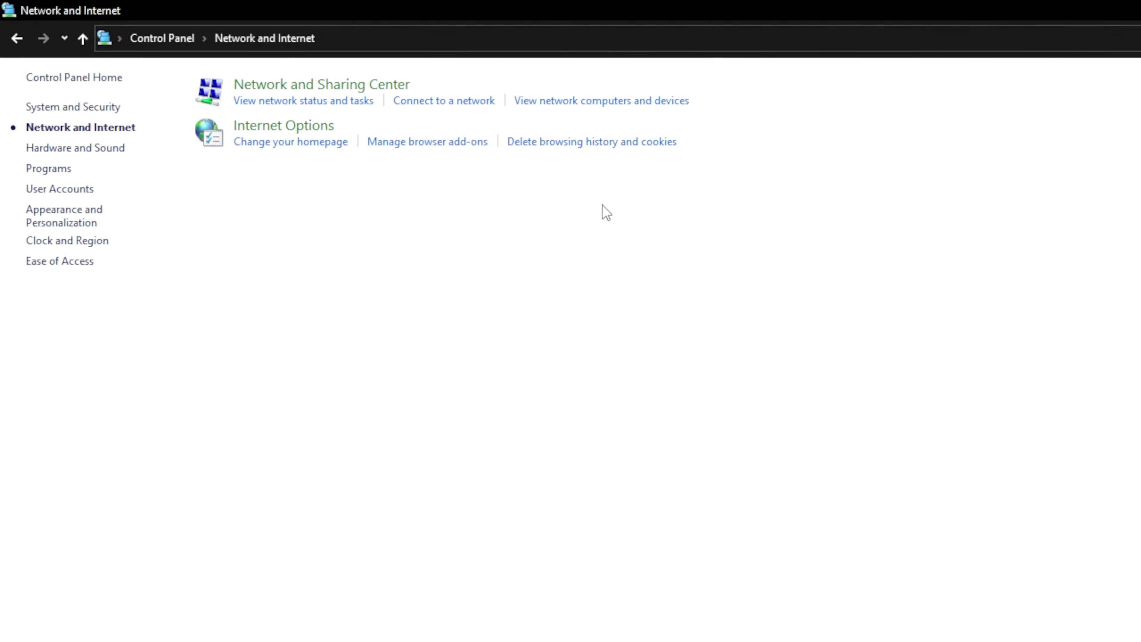
click(292, 131)
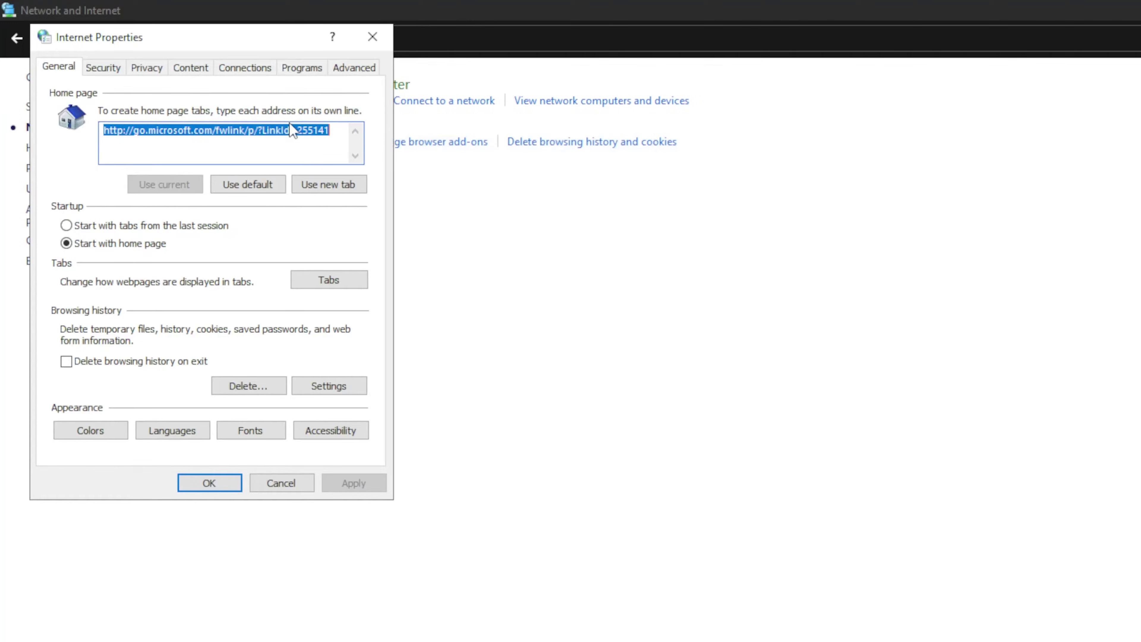
click(243, 68)
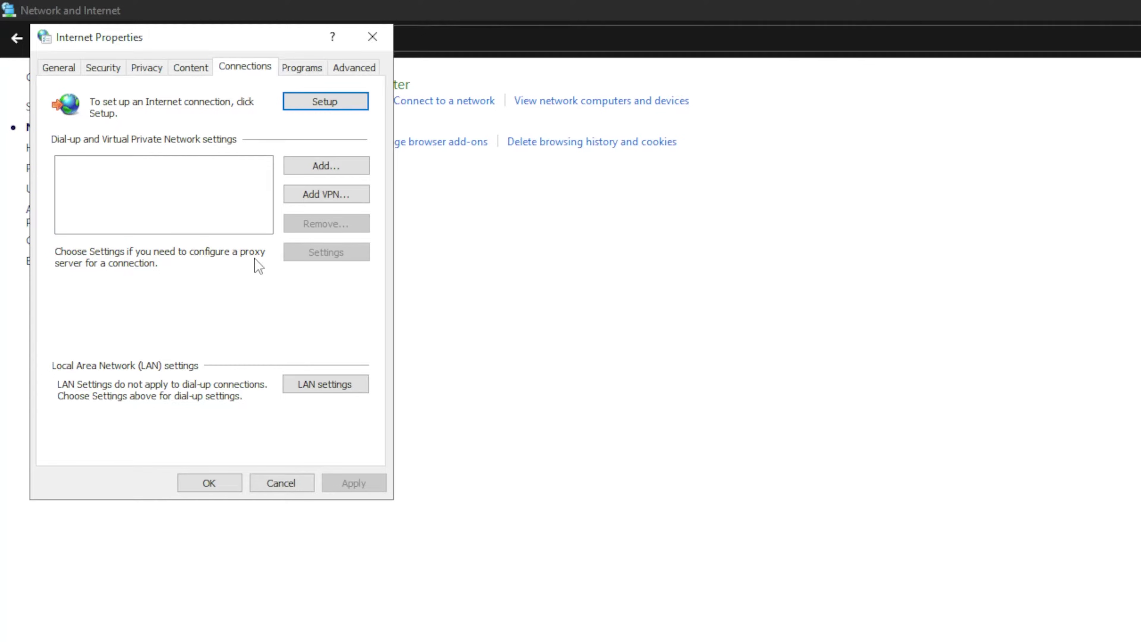
click(309, 387)
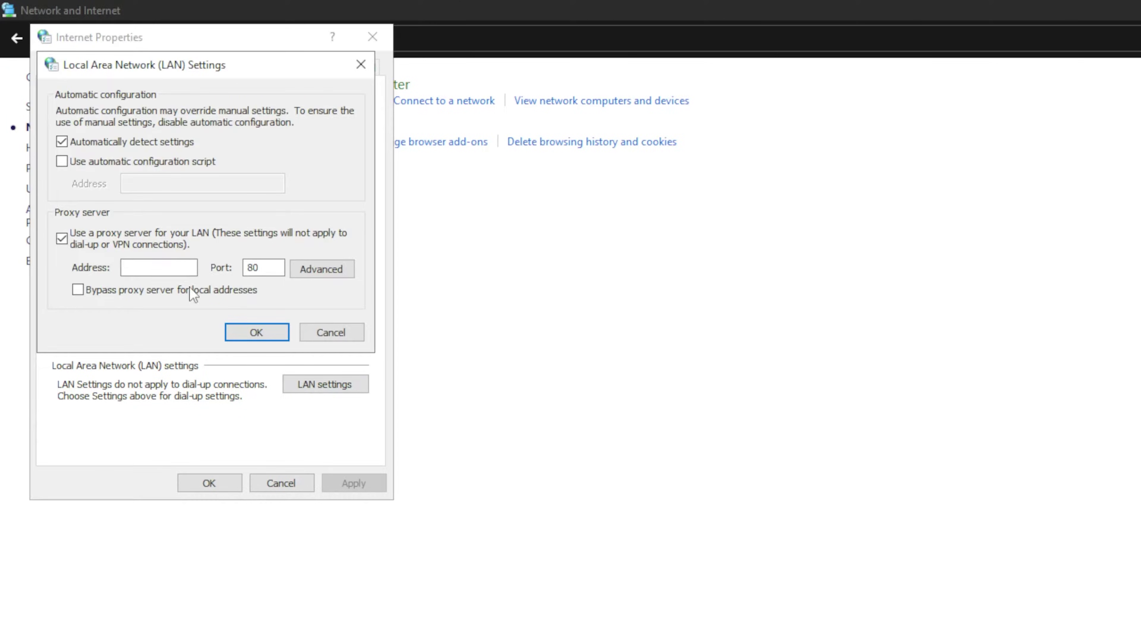
click(62, 239)
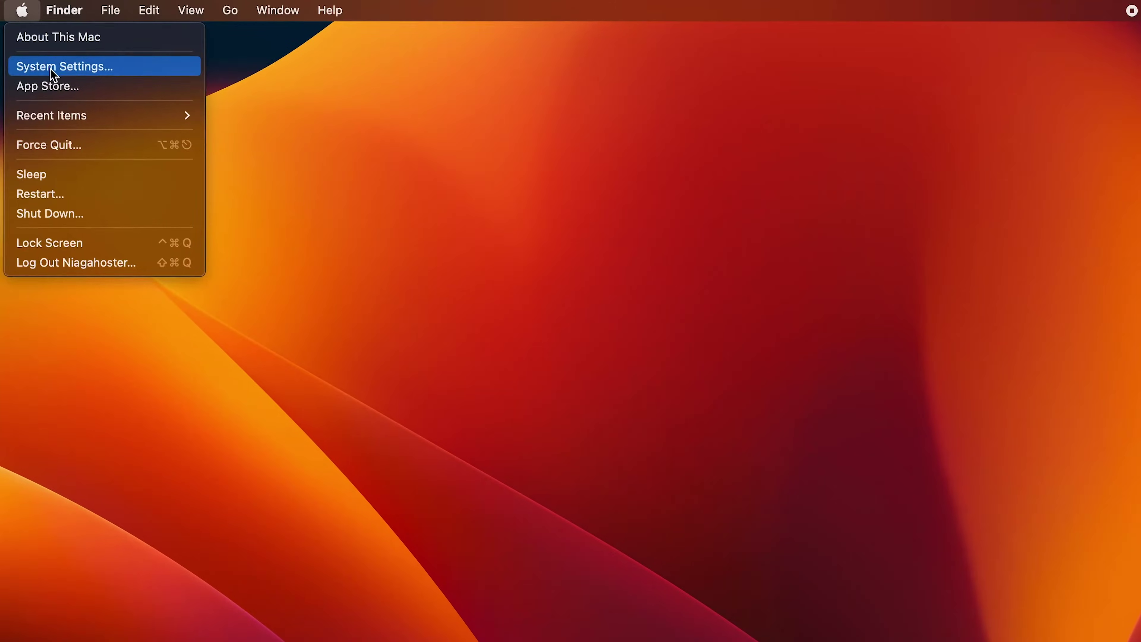
- Show the Proxies pane for the connected Wi-Fi network in macOS System Settings, confirming all proxies are off
click(51, 68)
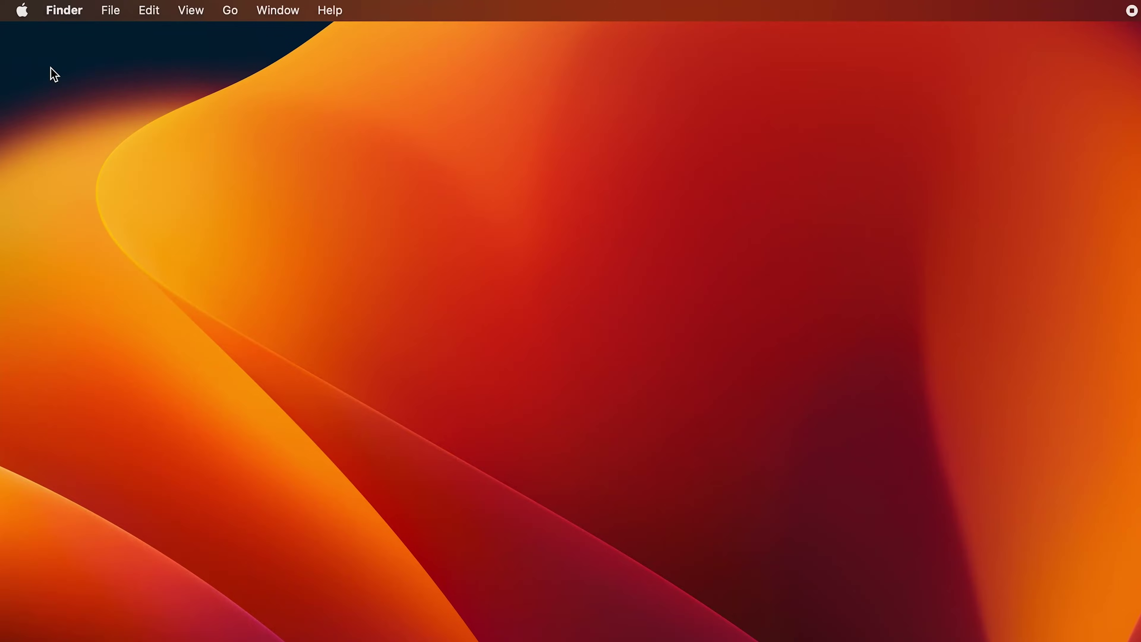
click(297, 209)
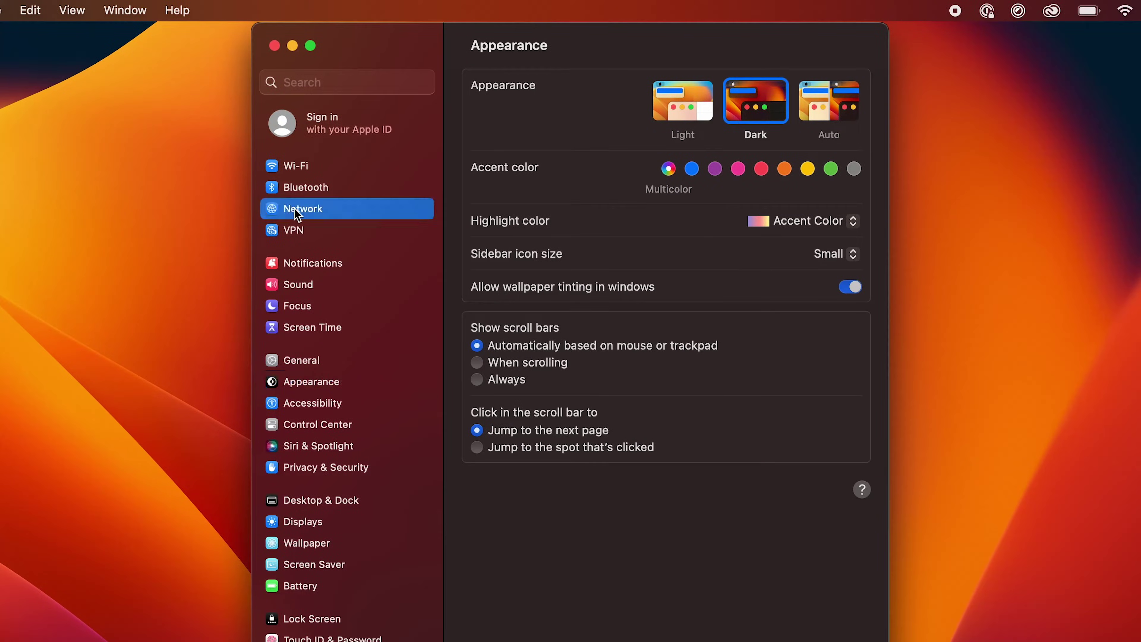
click(636, 105)
click(832, 132)
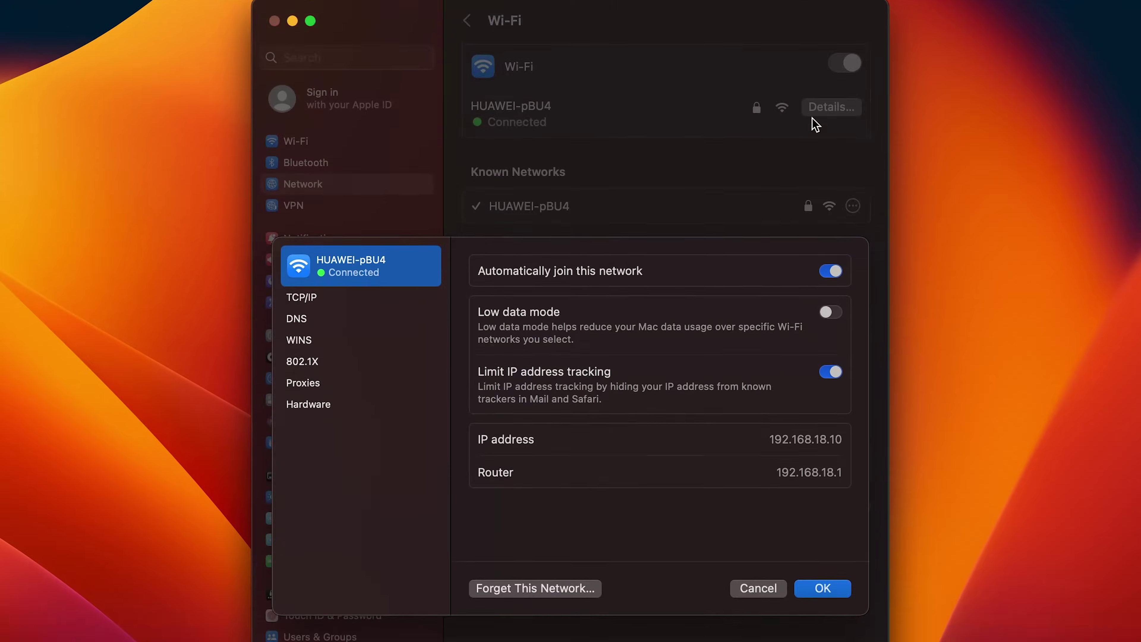
click(330, 289)
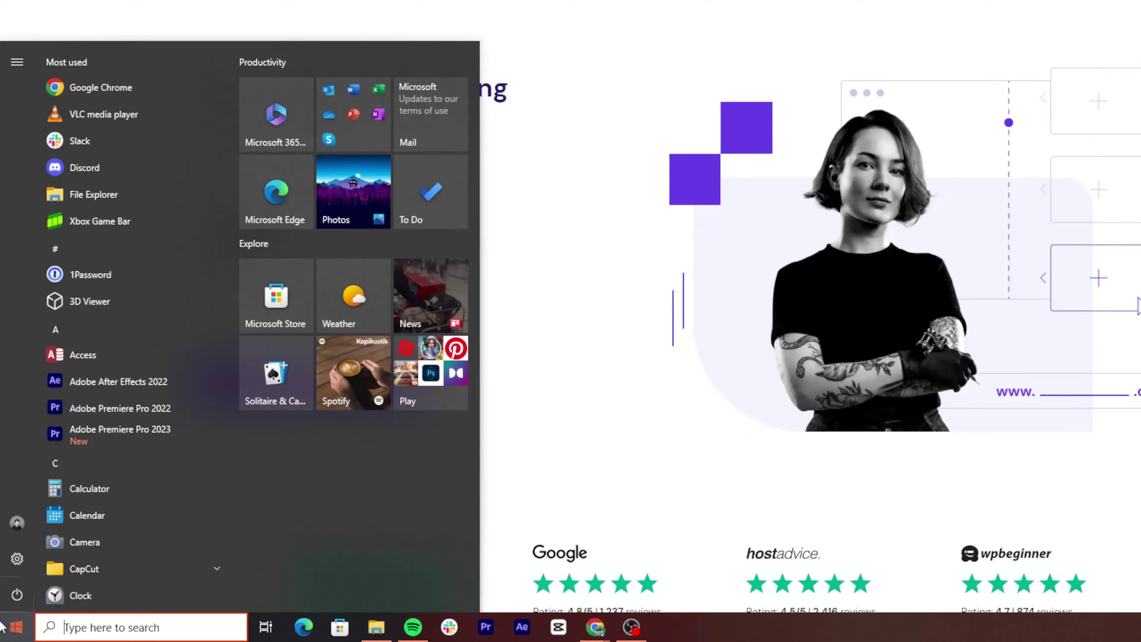
- Turn off Windows Defender Firewall in Windows Security's Firewall & network protection, then bring up macOS System Settings
click(17, 556)
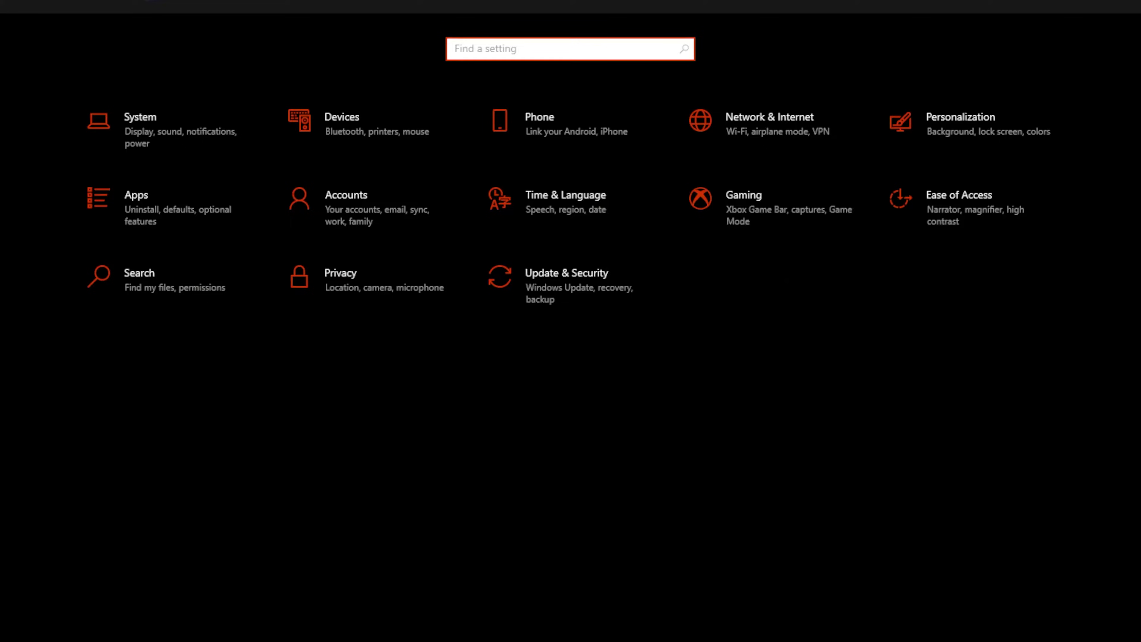
click(545, 306)
click(129, 233)
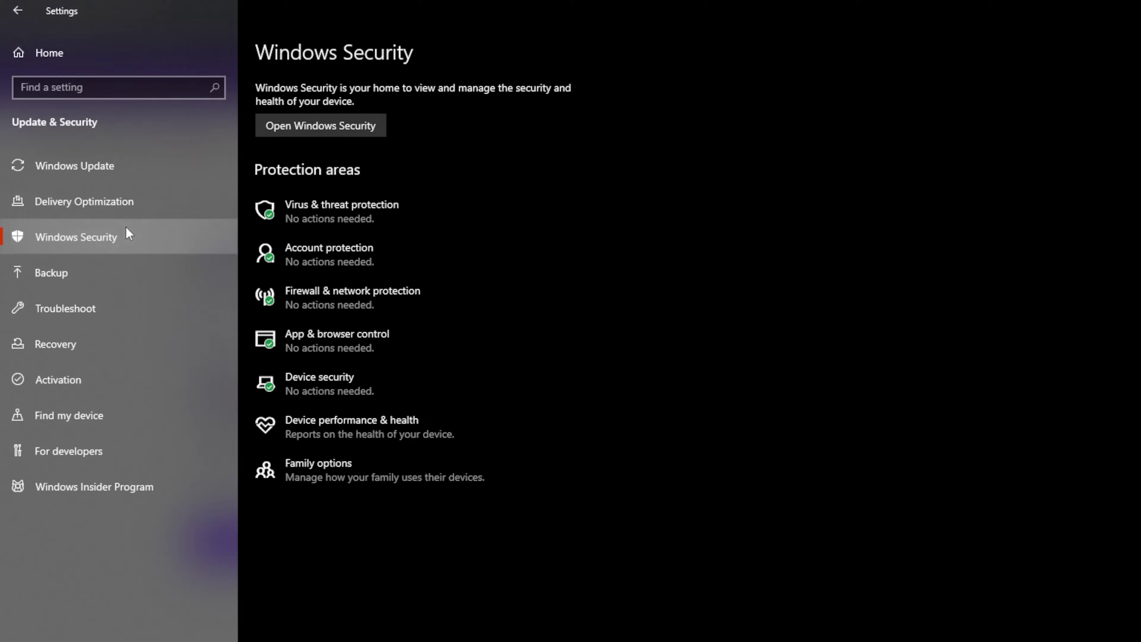
click(317, 306)
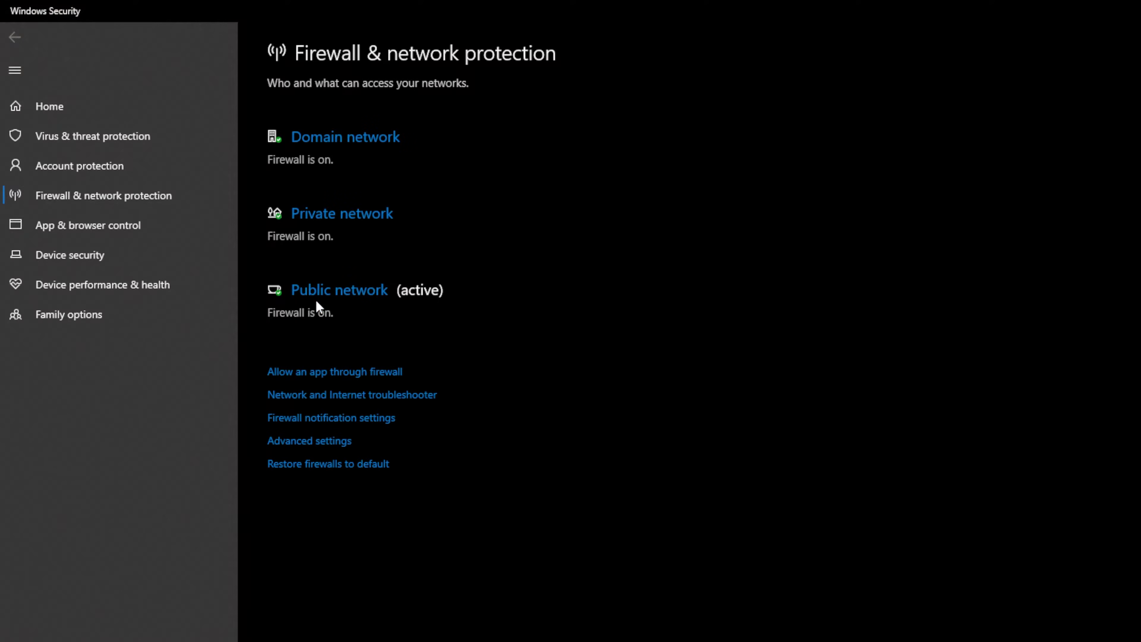
click(365, 145)
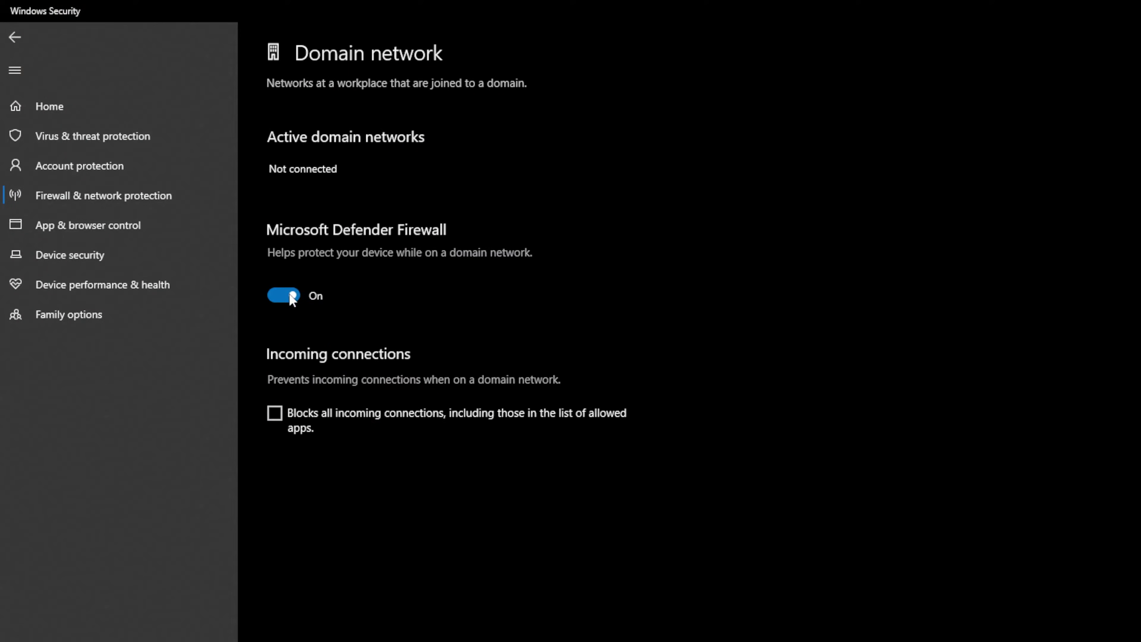
click(14, 37)
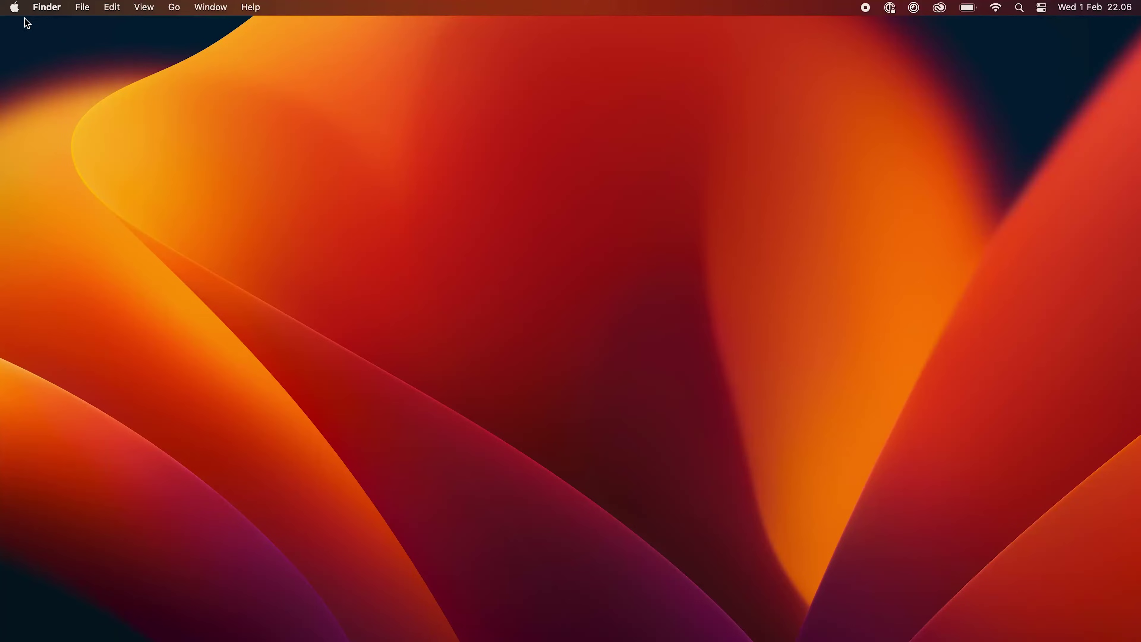
click(25, 14)
click(67, 67)
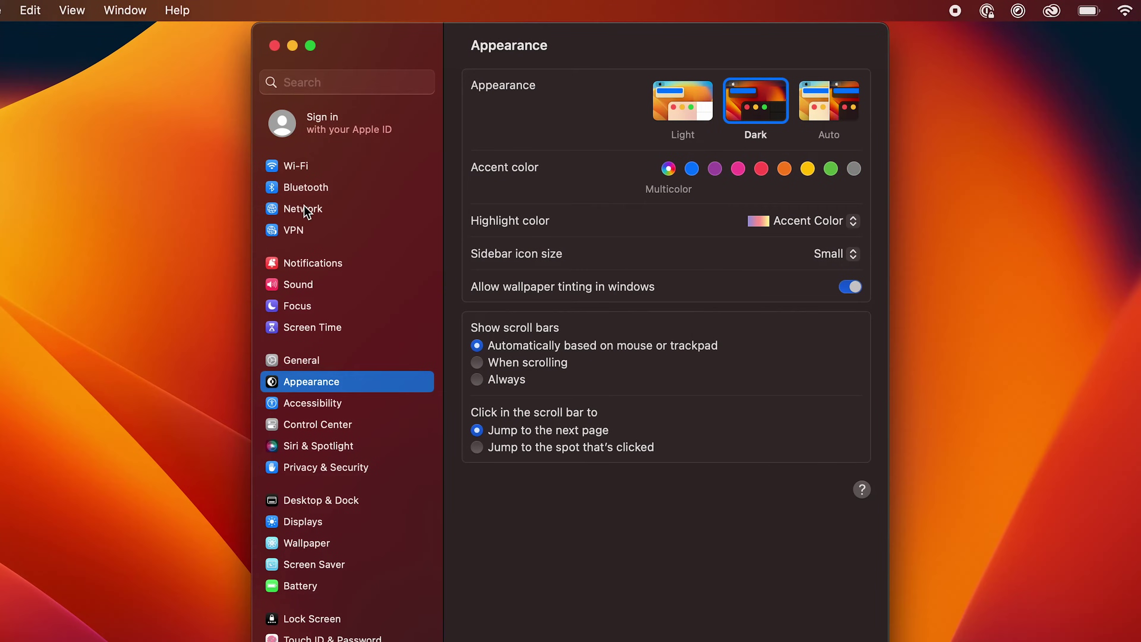
- Switch the Mac's Firewall off under Network settings so all incoming connections are allowed
click(309, 211)
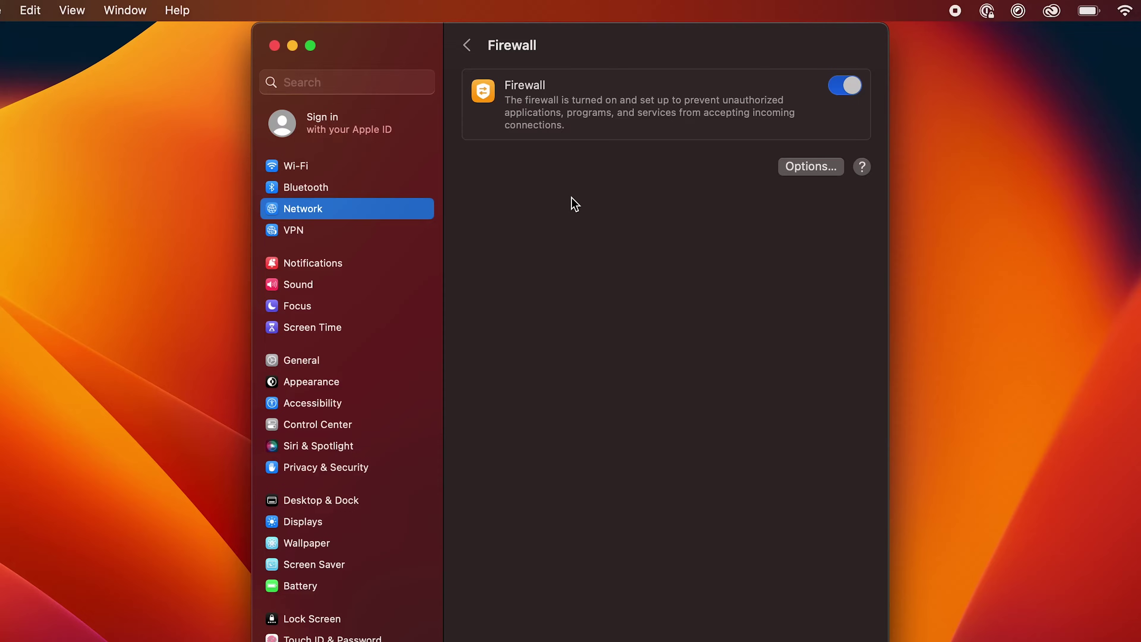
click(843, 90)
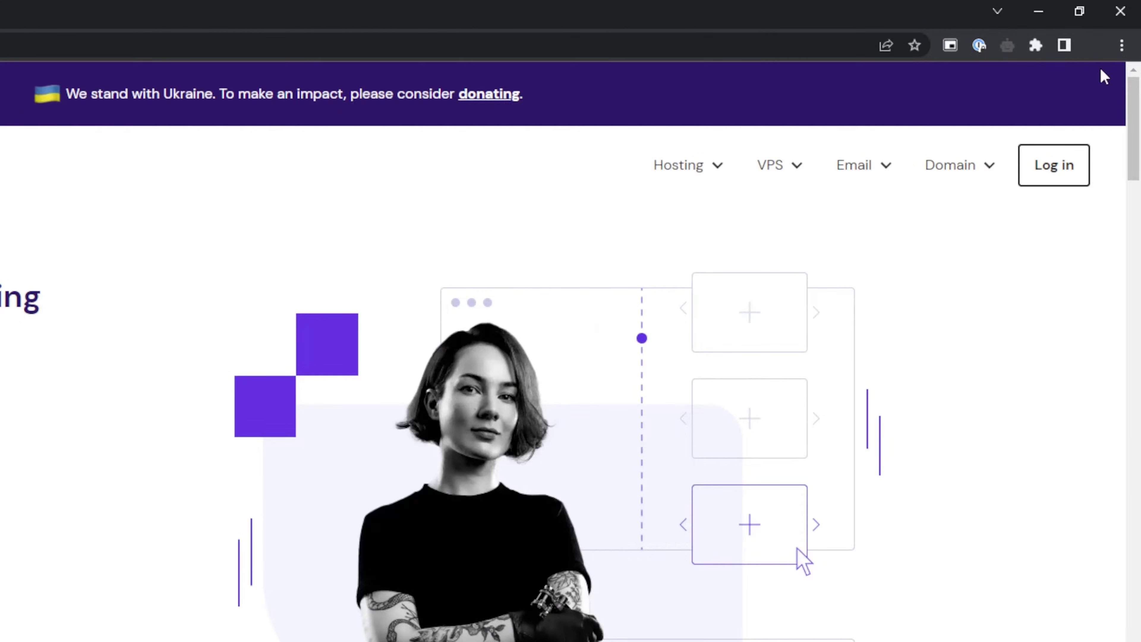
- Check About Google Chrome and confirm it reports 'Chrome is up to date' at version 109.0.5414.120
click(1120, 45)
mouse_move(953, 380)
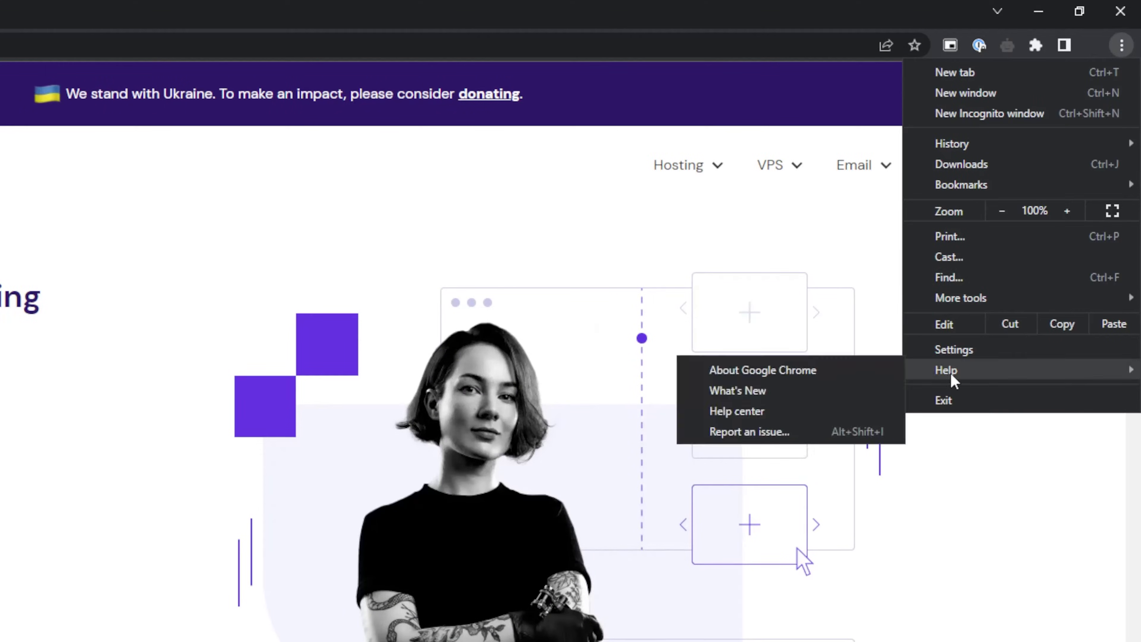
click(837, 363)
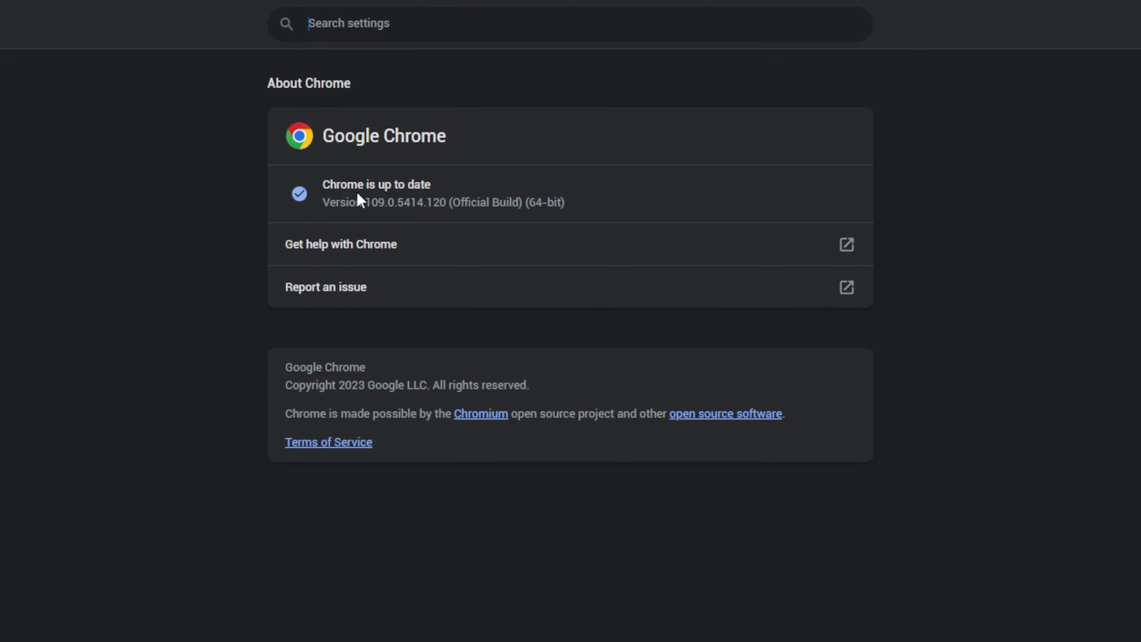
drag(316, 185, 418, 188)
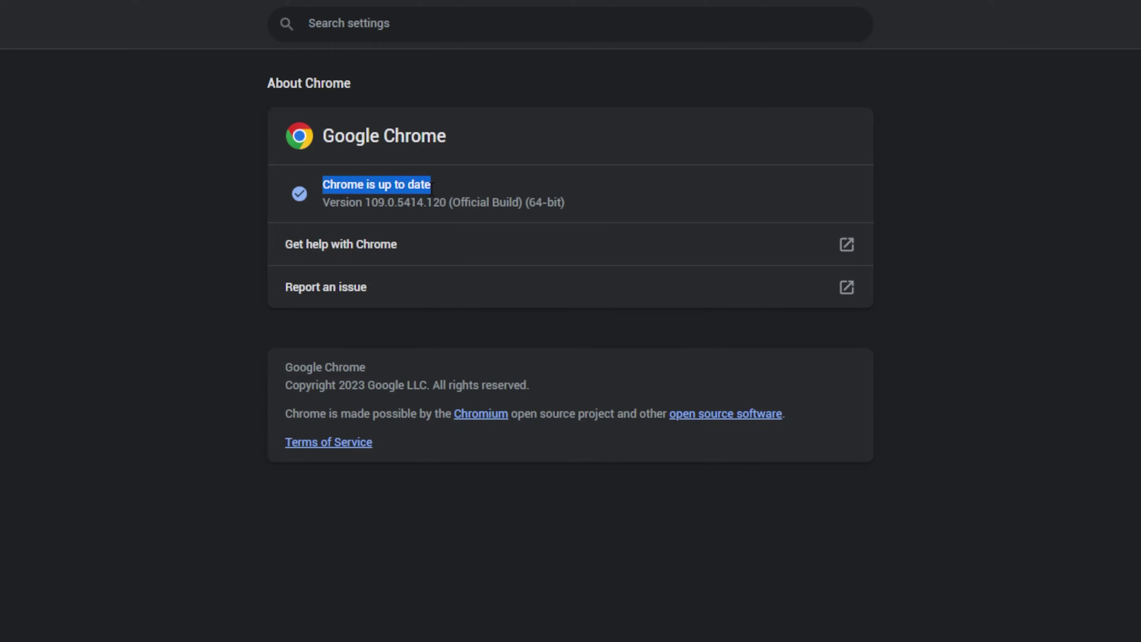
click(447, 191)
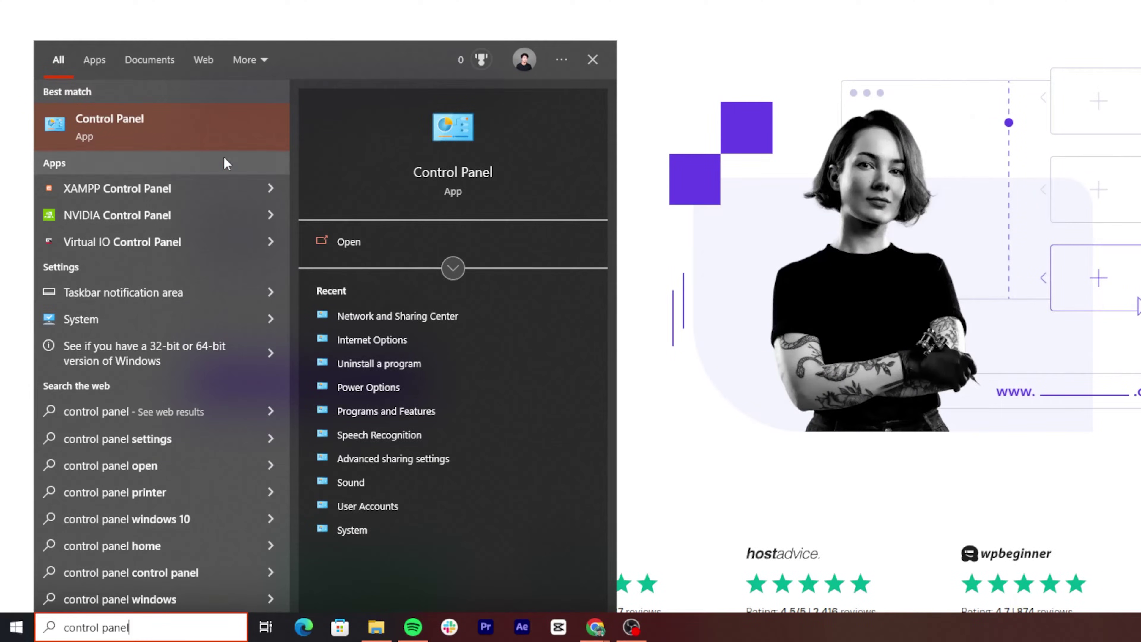
- Bring up the Ethernet 3 adapter's properties via Control Panel's Network and Sharing Center
click(224, 139)
click(353, 211)
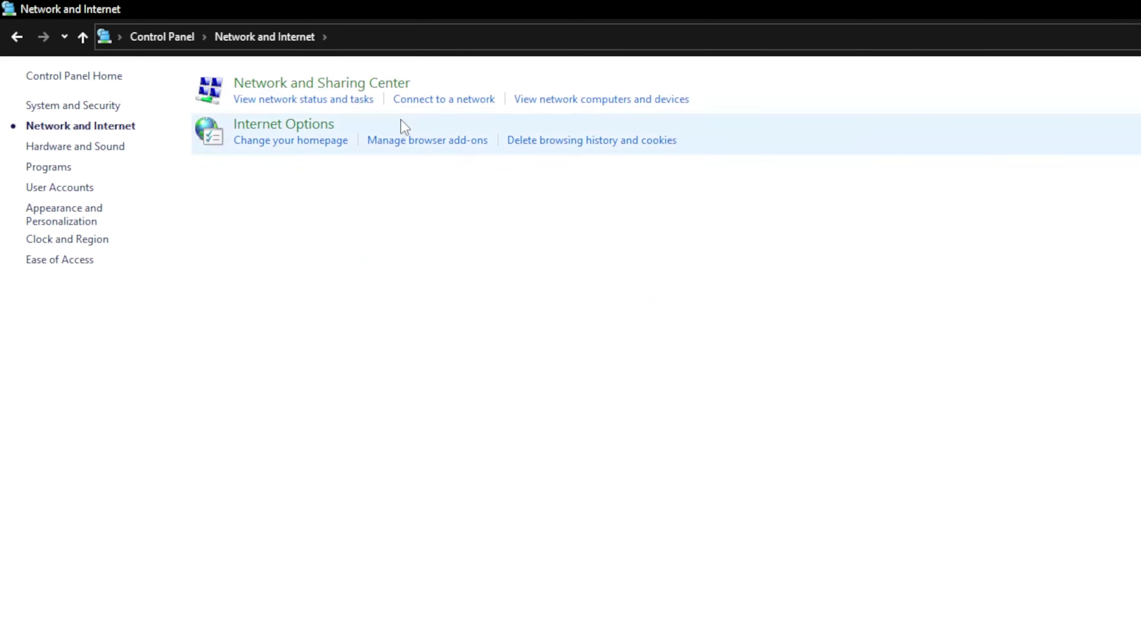
click(344, 85)
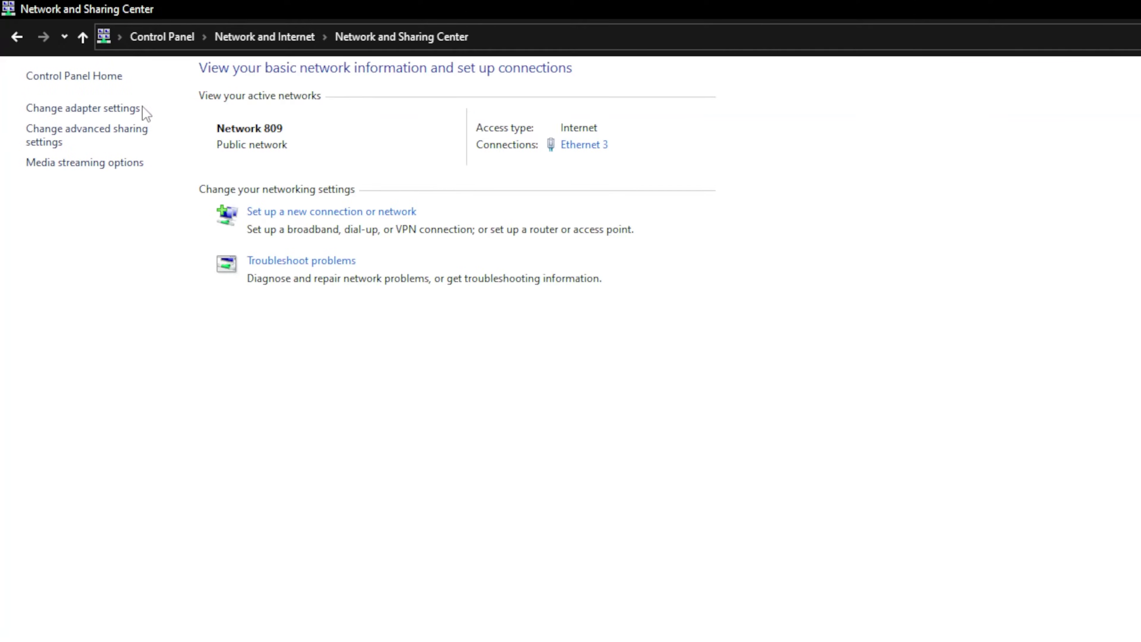
click(124, 109)
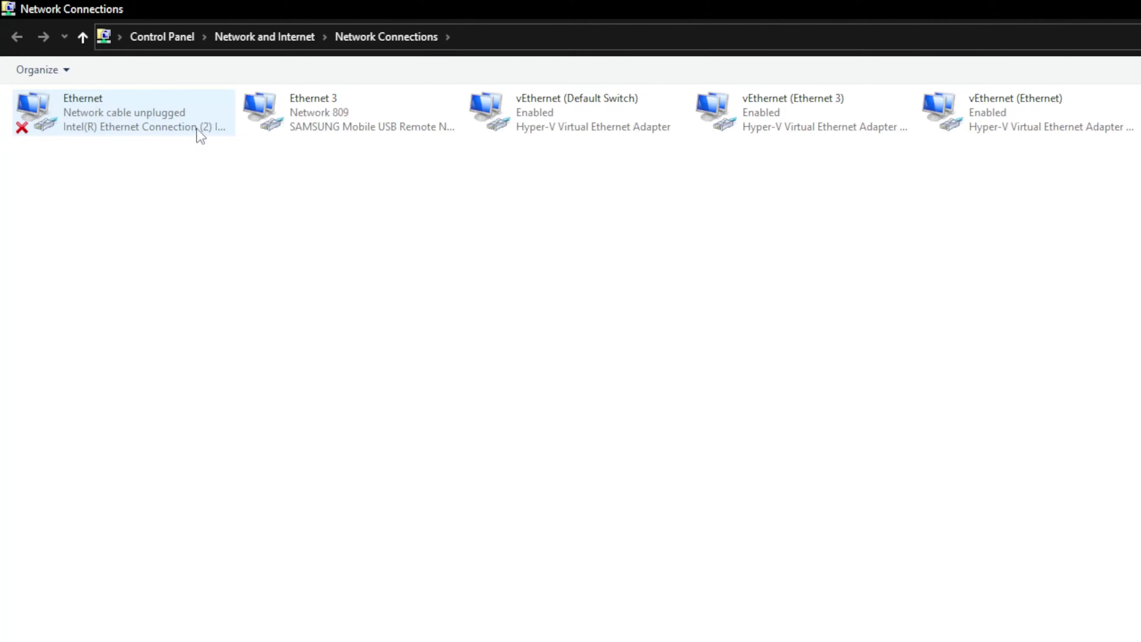
click(313, 120)
right_click(314, 122)
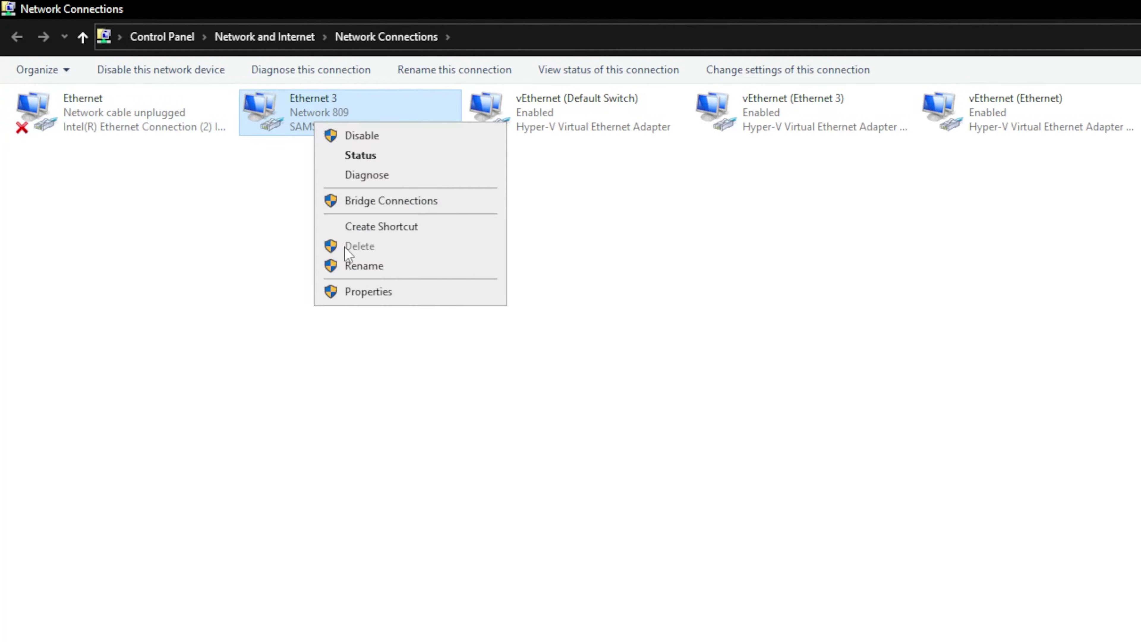
click(351, 284)
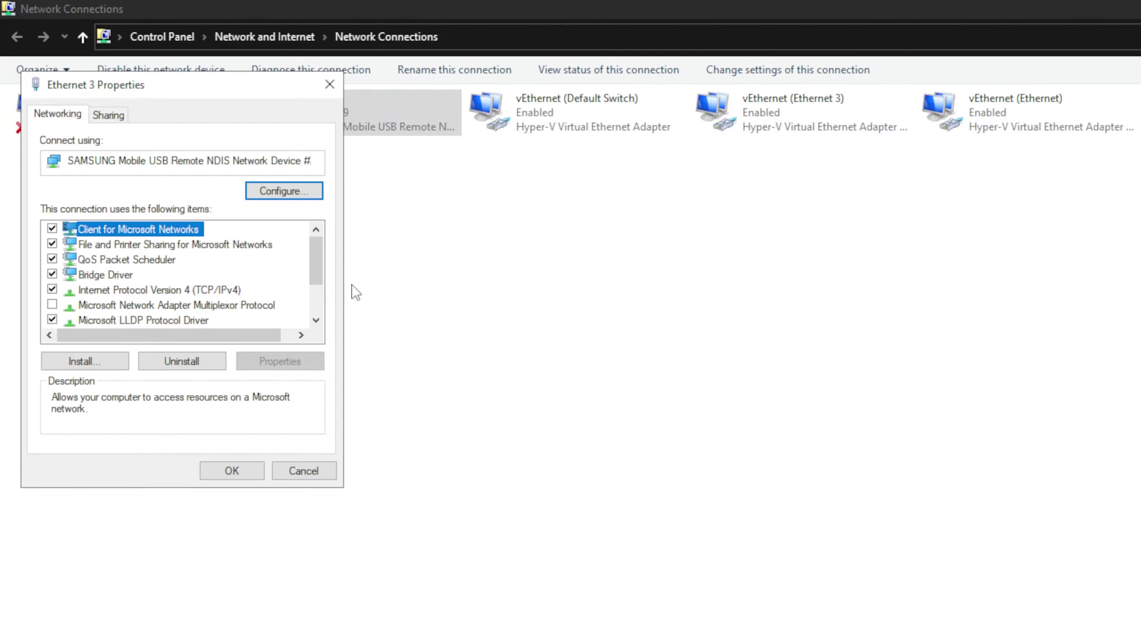
- In TCP/IPv4 properties, choose manual DNS servers and begin entering the preferred address 8.8.8.8
click(213, 291)
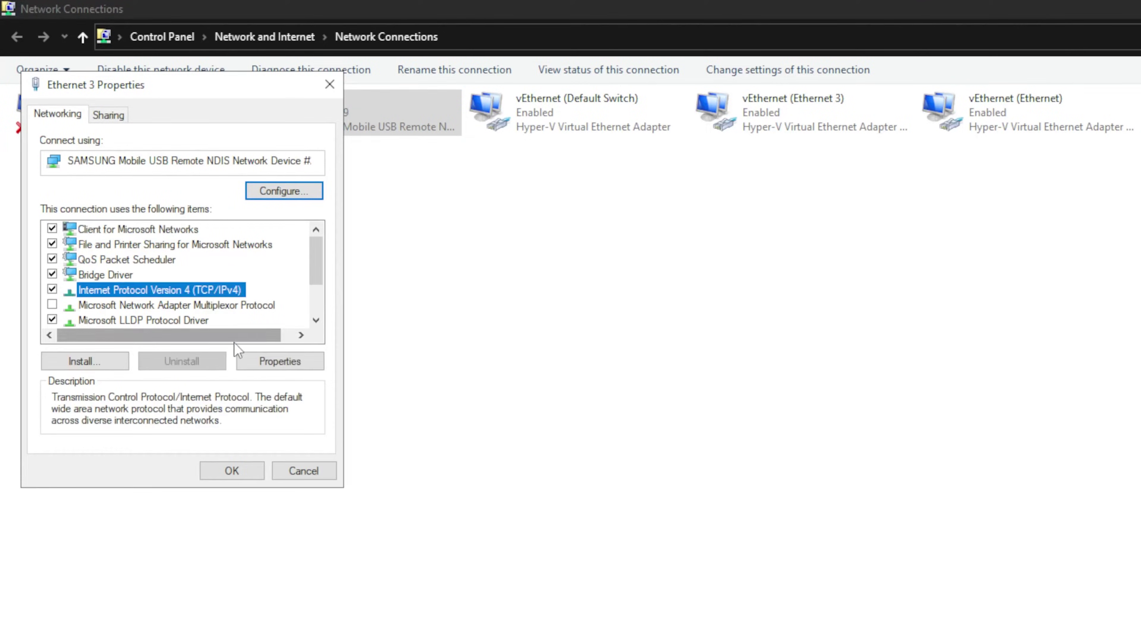
click(257, 360)
click(210, 403)
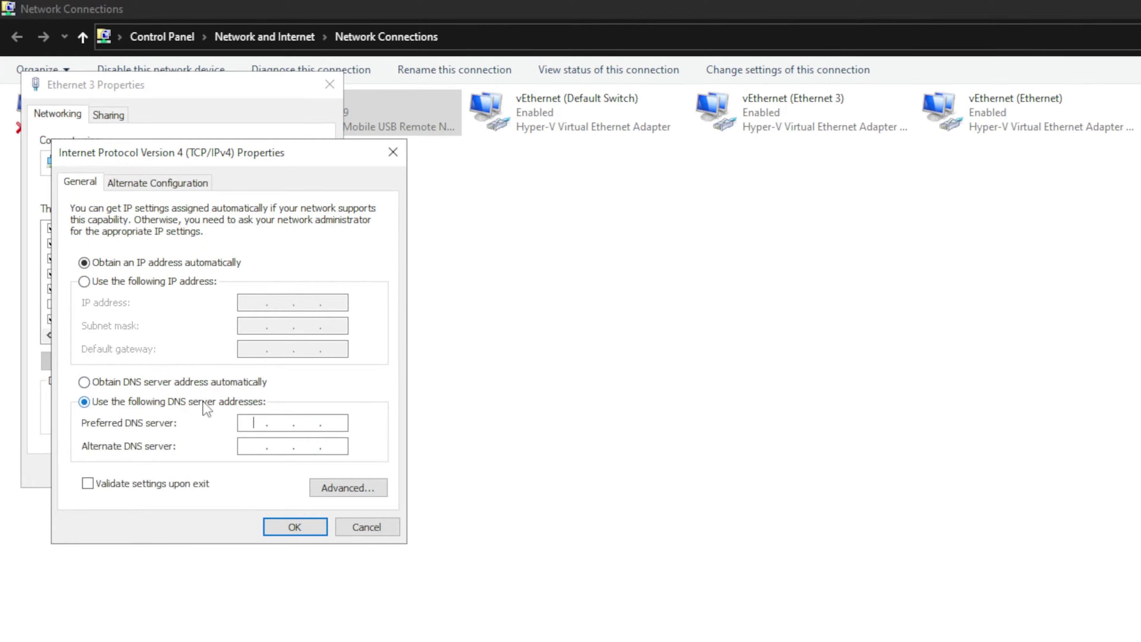
click(248, 423)
text(8)
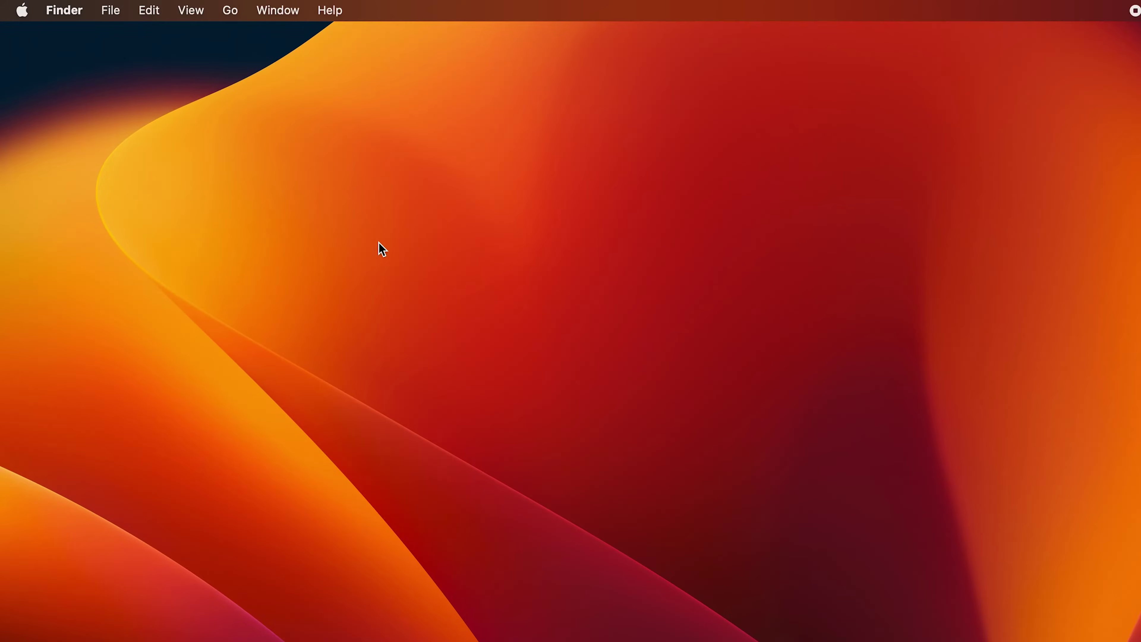
- Go to the DNS settings of the connected Wi-Fi network HUAWEI-pBU4 in System Settings
click(23, 10)
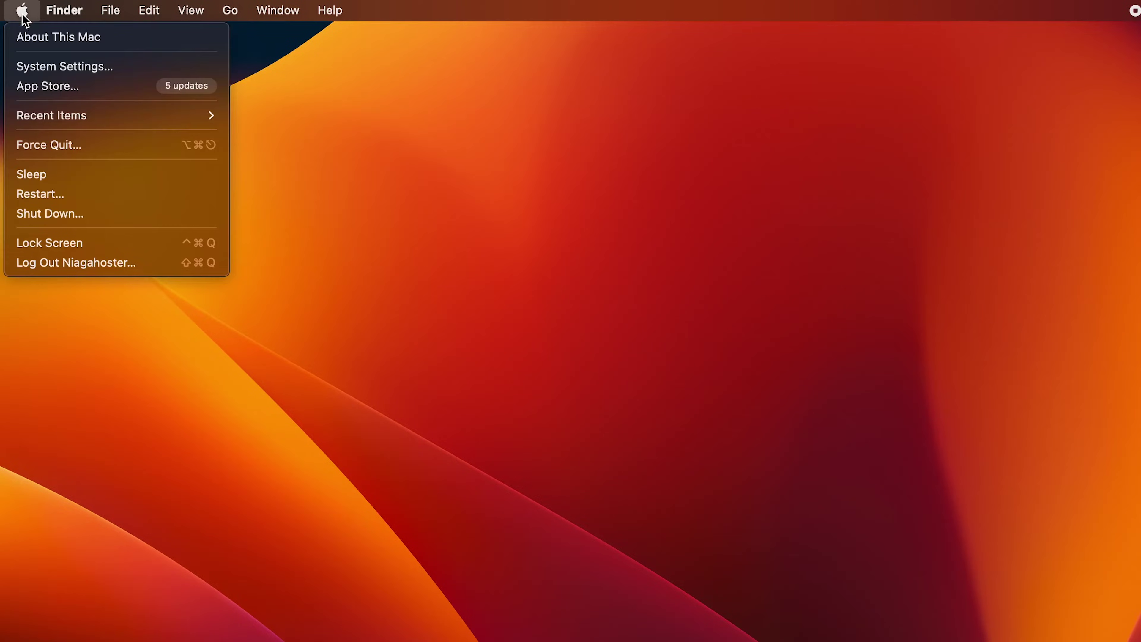
click(56, 66)
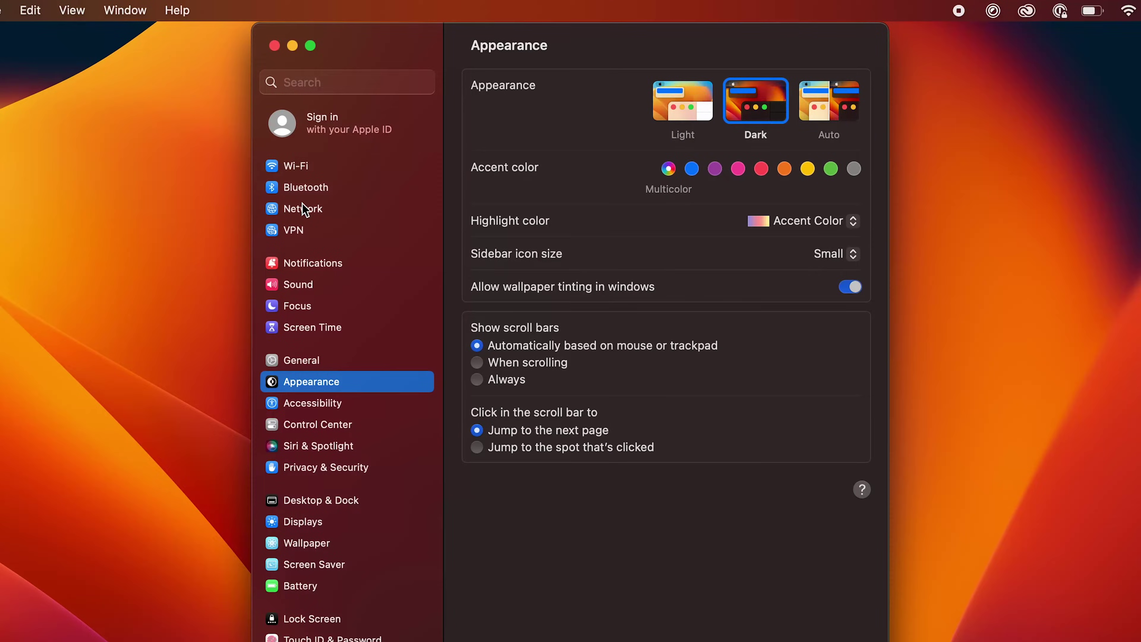
click(306, 210)
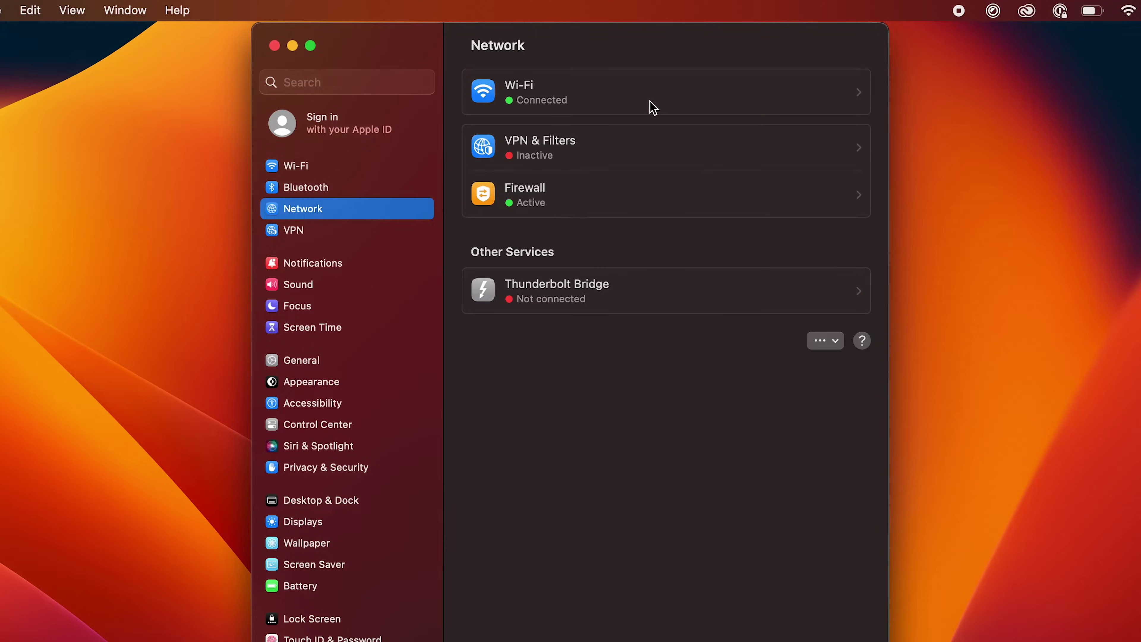
click(654, 107)
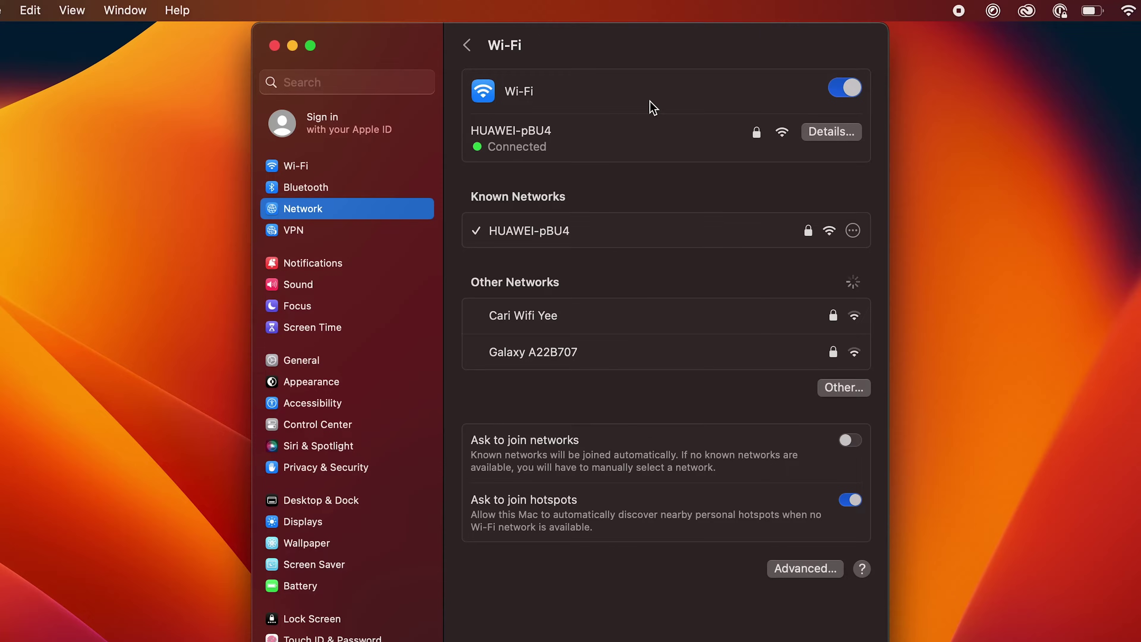
click(832, 133)
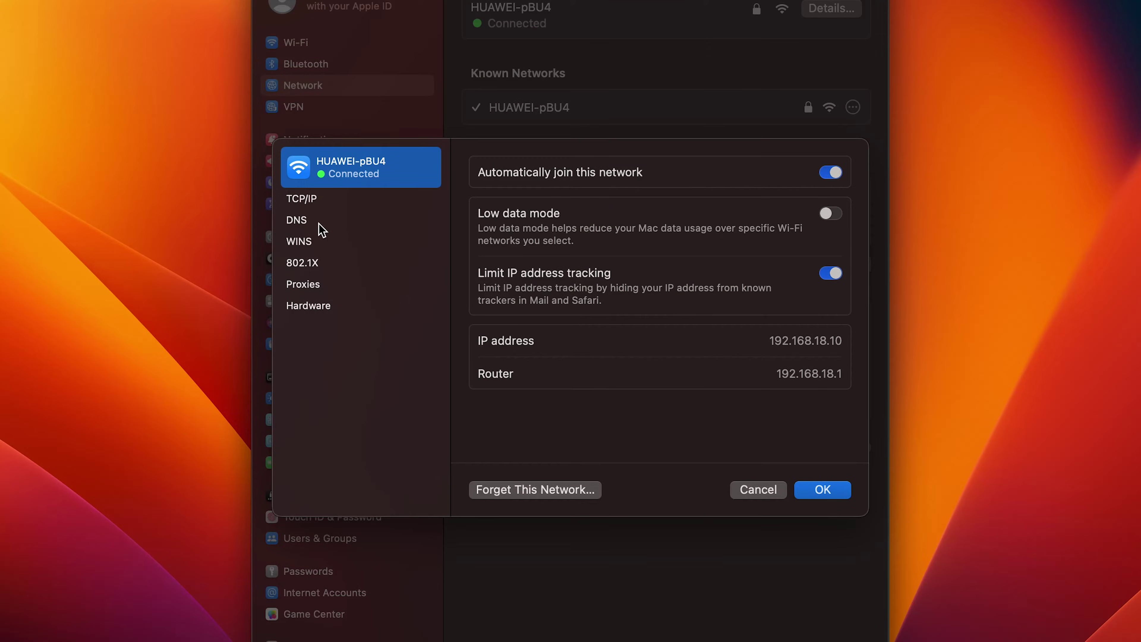
click(318, 223)
- Replace DNS server 192.168.18.1 with 8.8.8.8 and 8.8.4.4, and save with OK
double_click(513, 202)
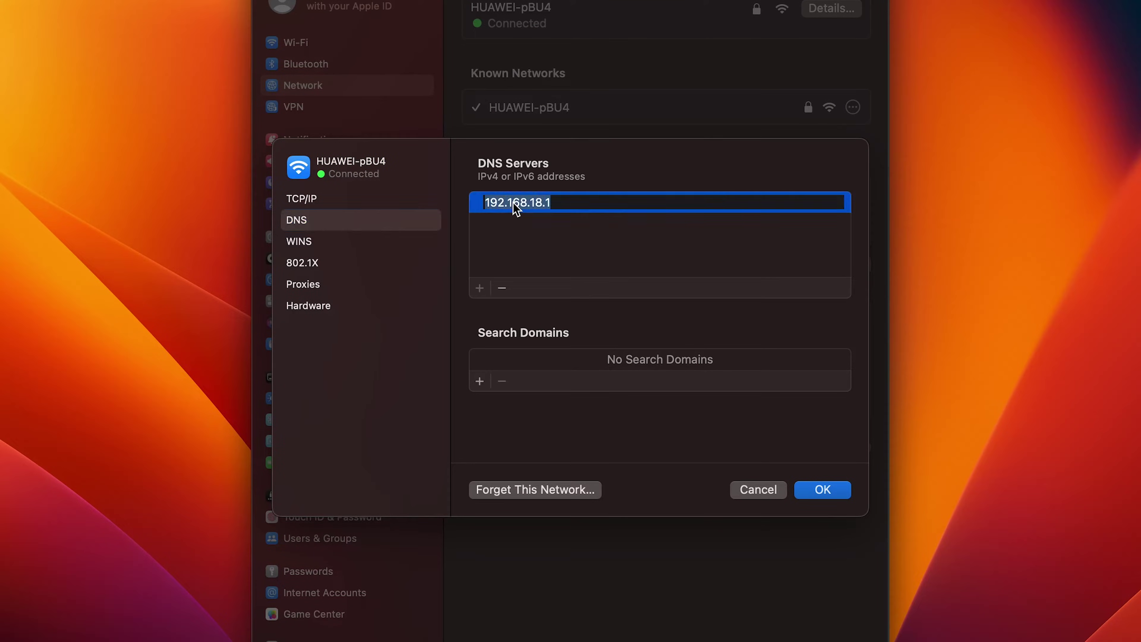
click(507, 287)
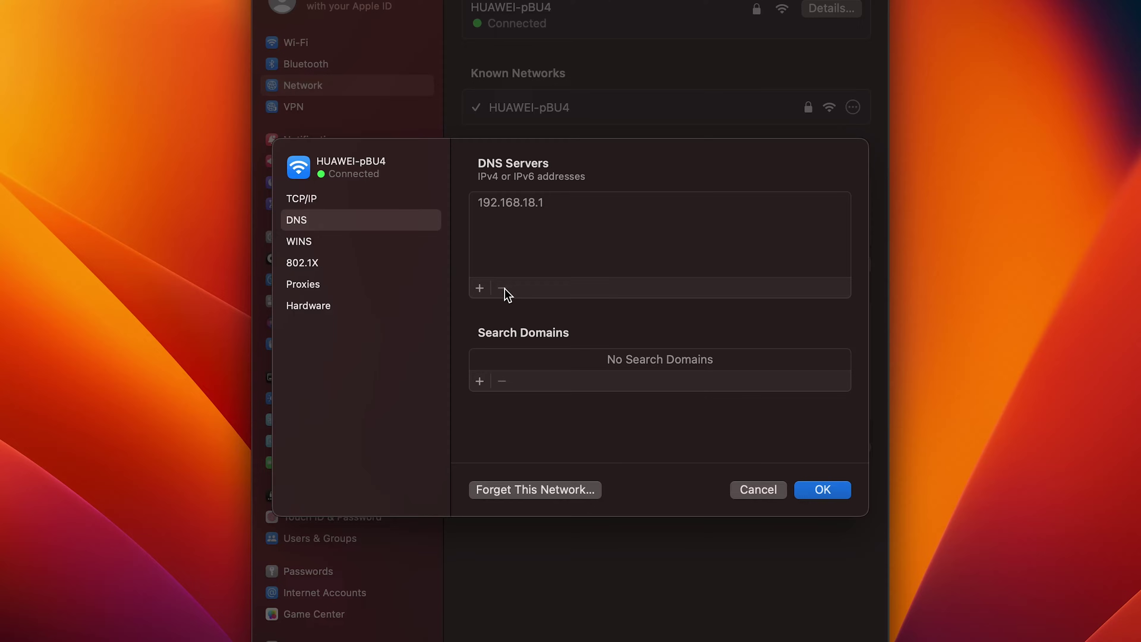
click(480, 292)
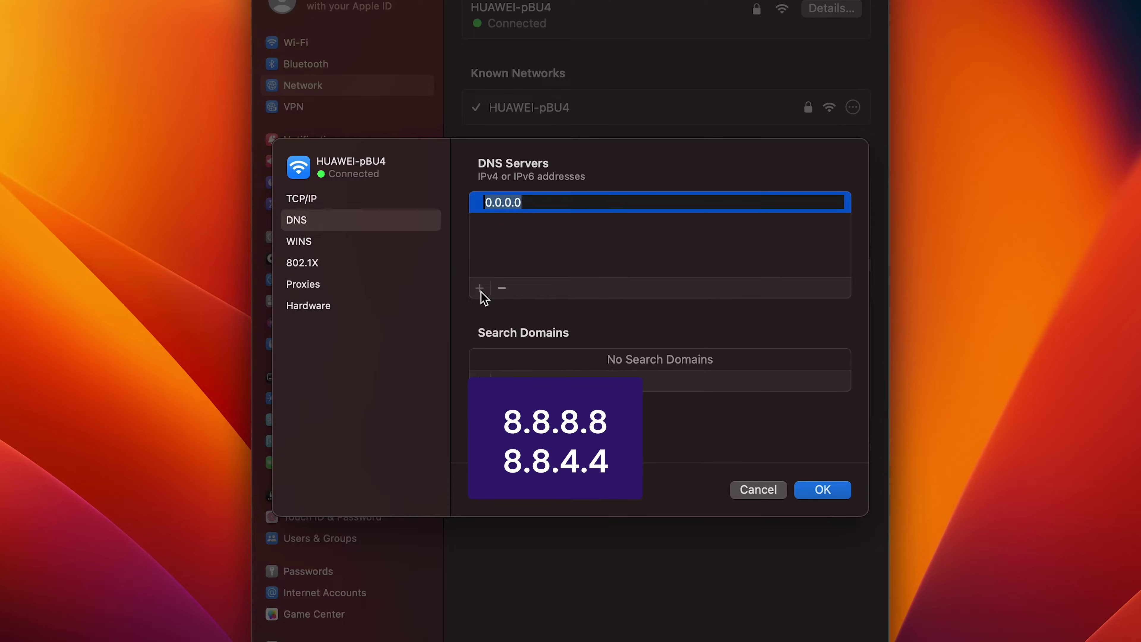
text(8.8.8.8)
click(481, 292)
text(8.8.4.4)
click(522, 273)
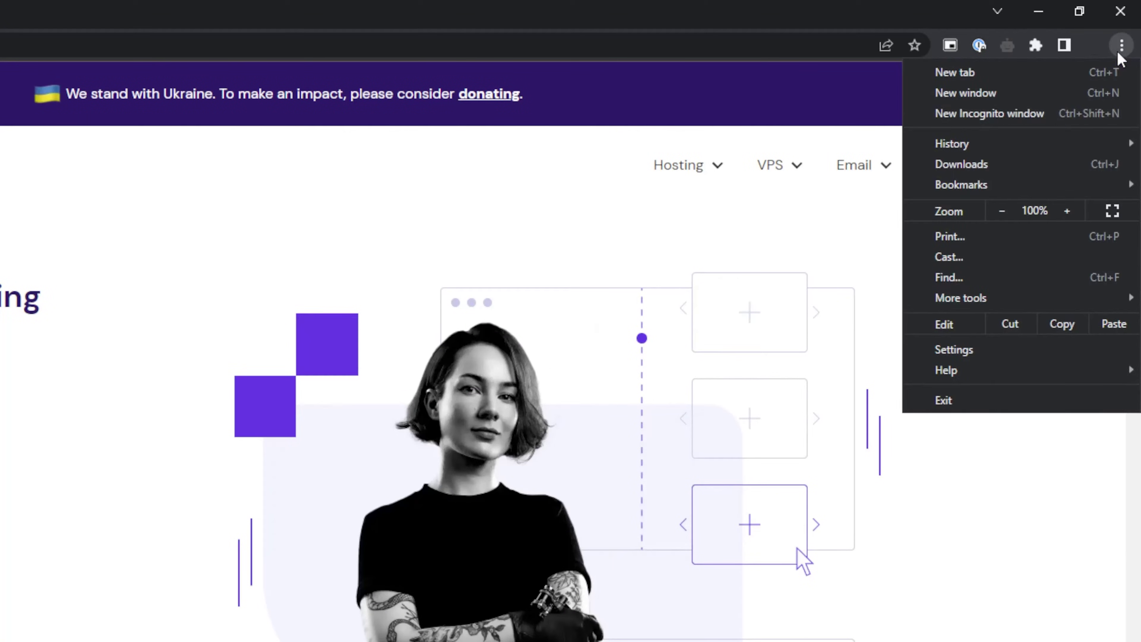
- Run Chrome's Clean up computer Find scan from the Reset and clean up settings
click(986, 349)
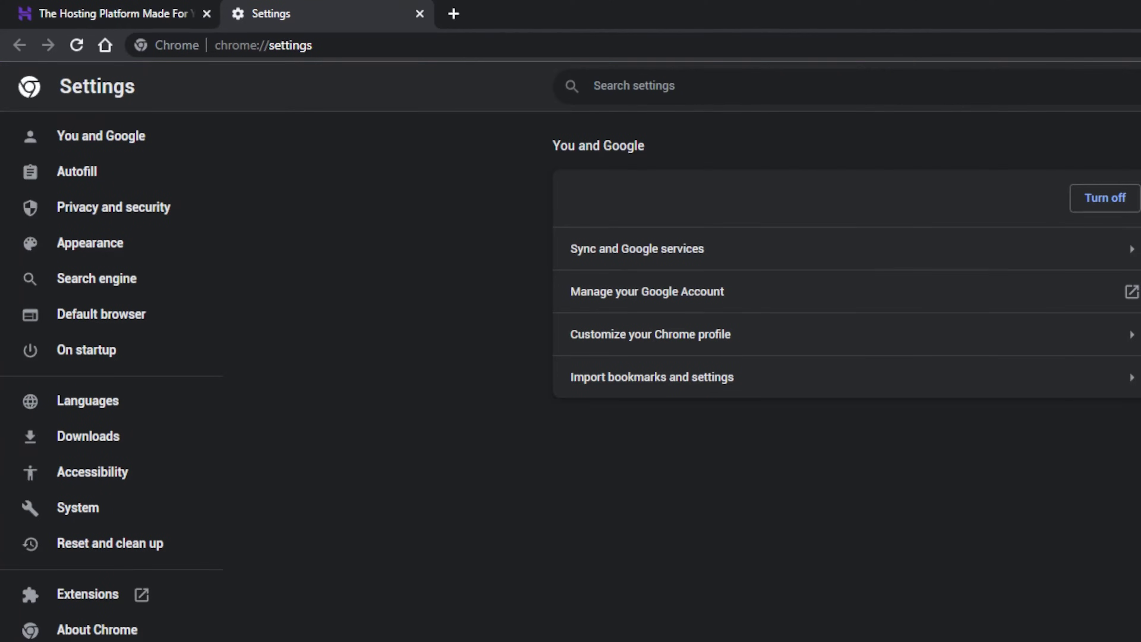
click(189, 557)
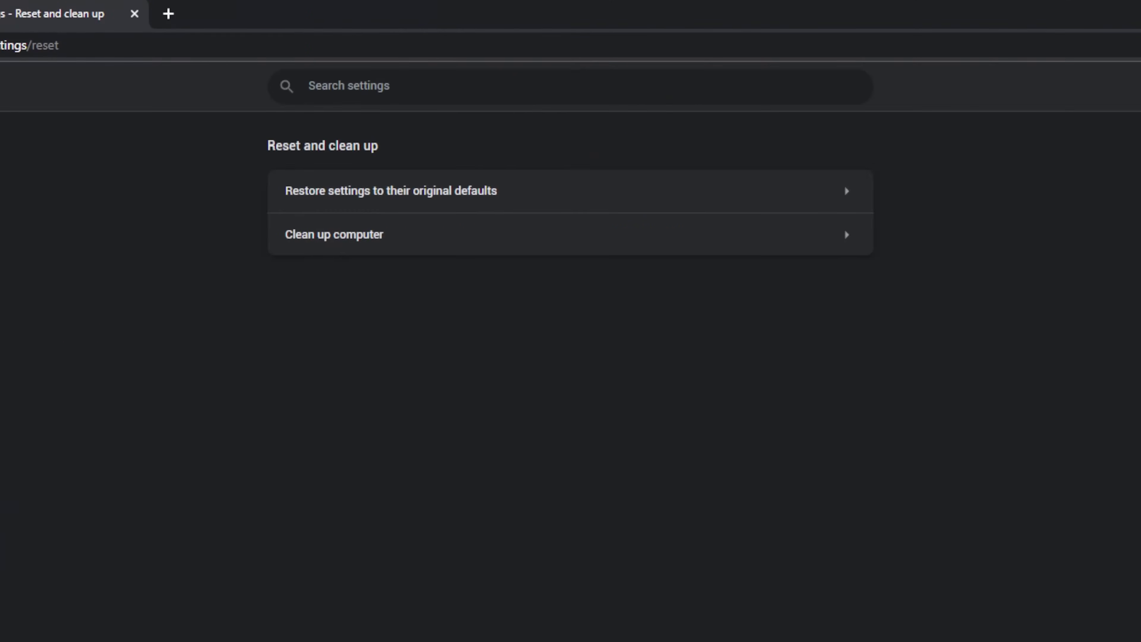
click(382, 250)
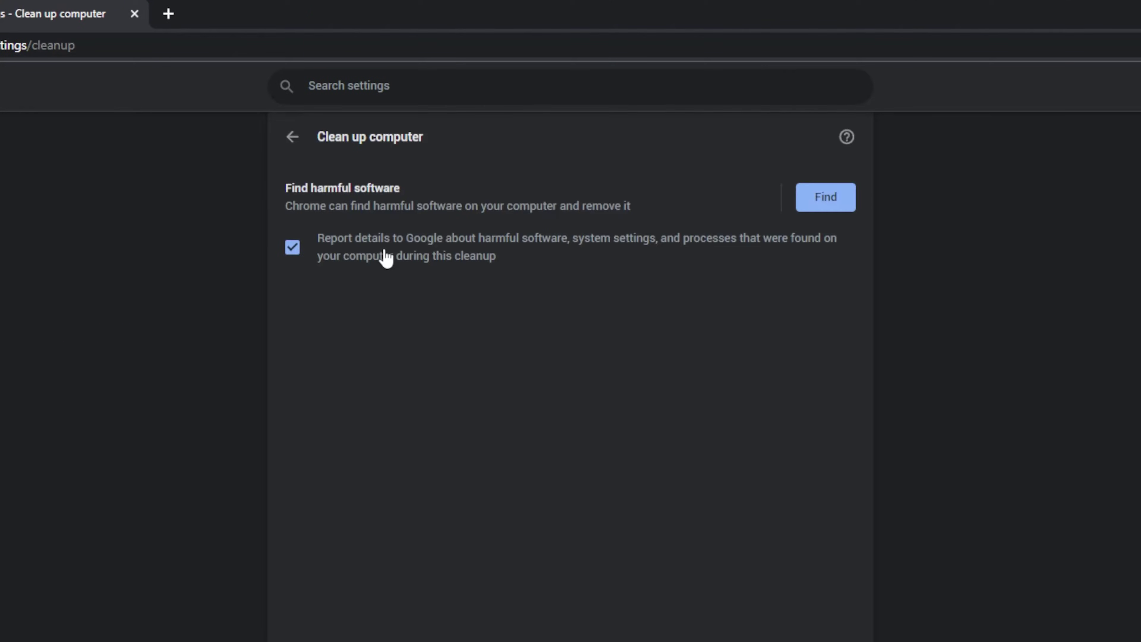
click(844, 205)
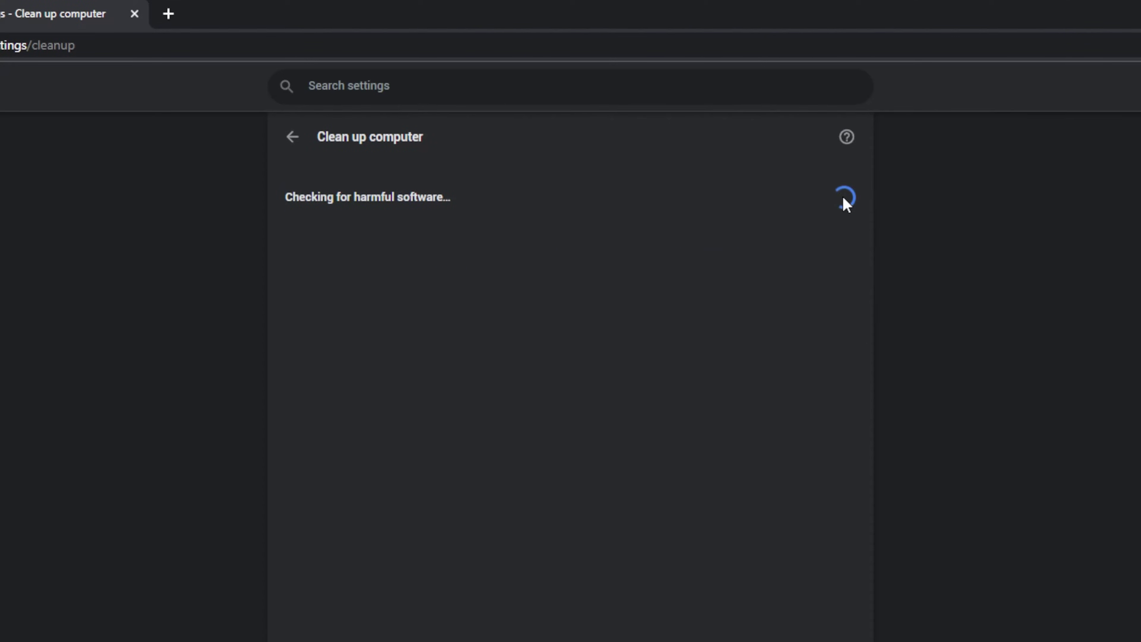